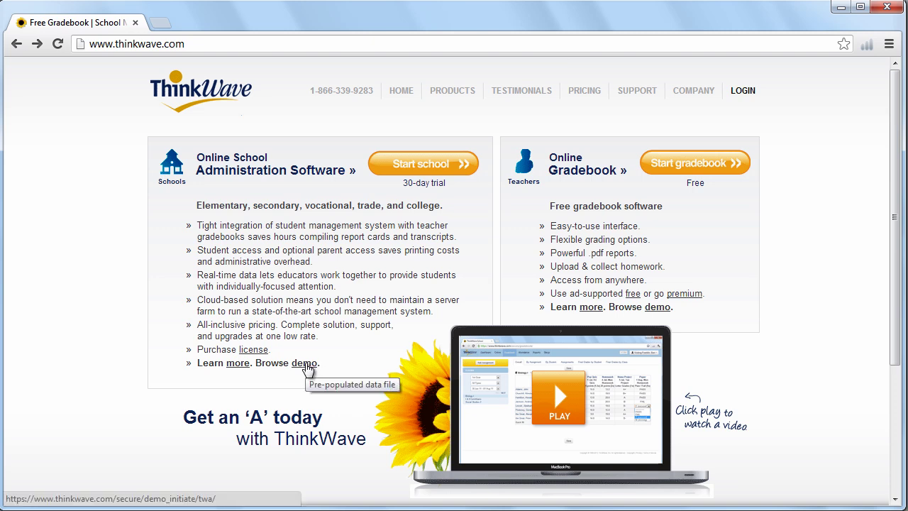
Open the school administration software demo, view the dashboard's new message form, and return to the overview without saving.
{"action": "left_click", "coordinate": [306, 365]}
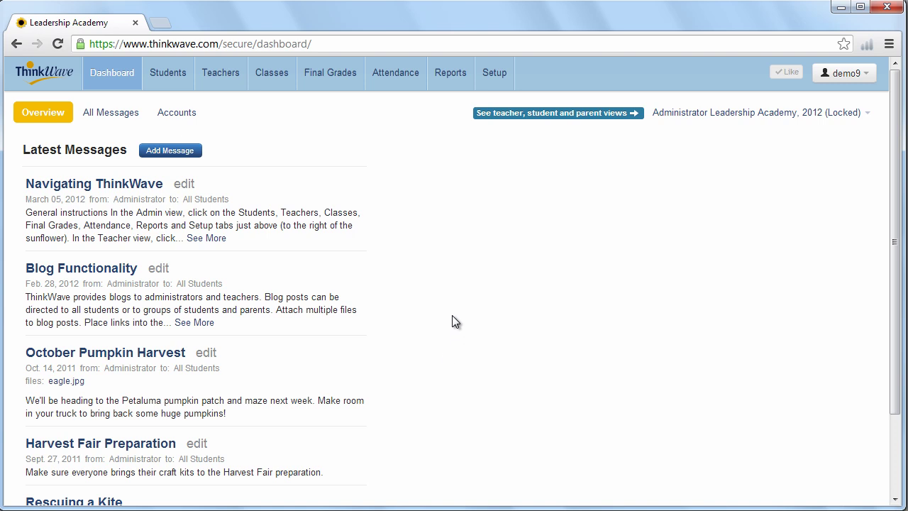
{"action": "left_click", "coordinate": [202, 154]}
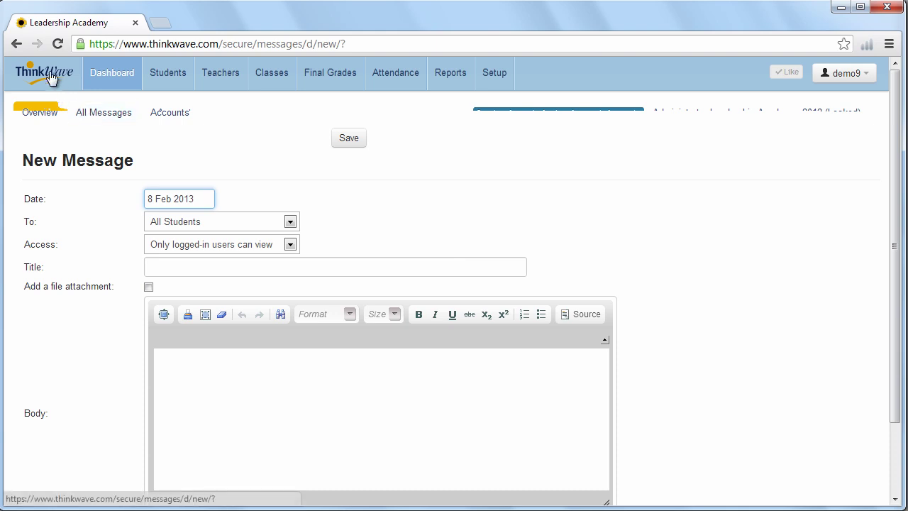
{"action": "left_click", "coordinate": [17, 44]}
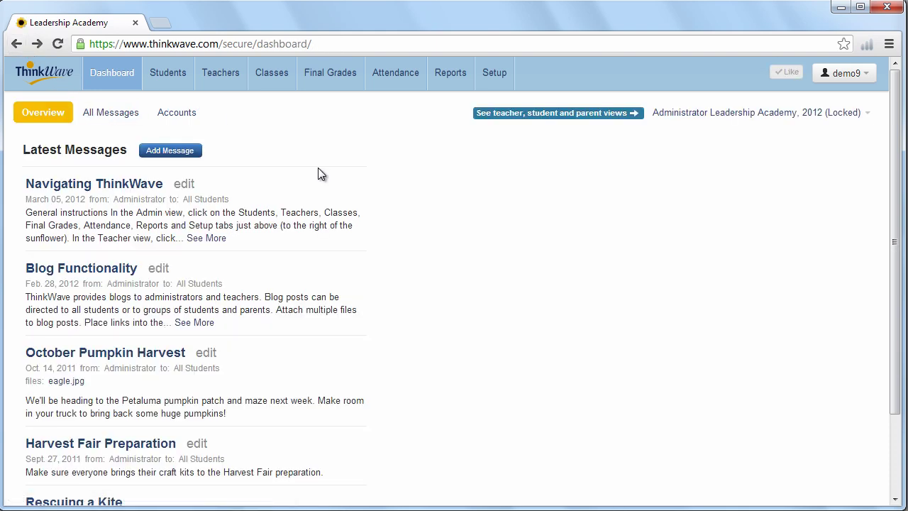
Download eagle.jpg from the October Pumpkin Harvest message, dismiss the download notice, and list the available administrator, teacher, student and parent views.
{"action": "left_click", "coordinate": [76, 384]}
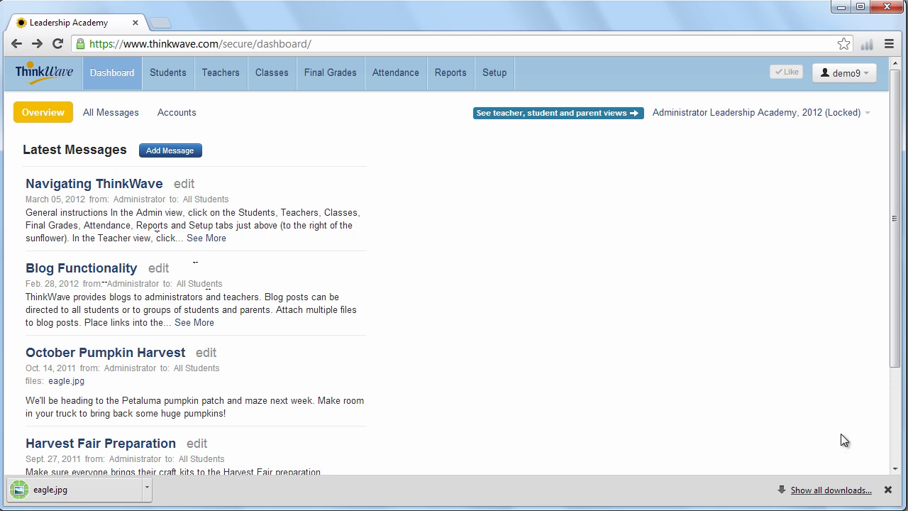
{"action": "left_click", "coordinate": [888, 490]}
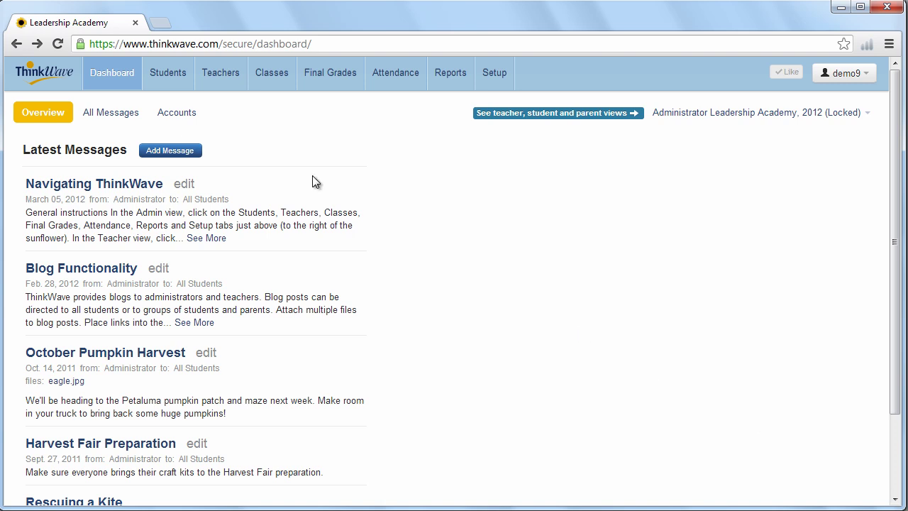
{"action": "left_click", "coordinate": [835, 120]}
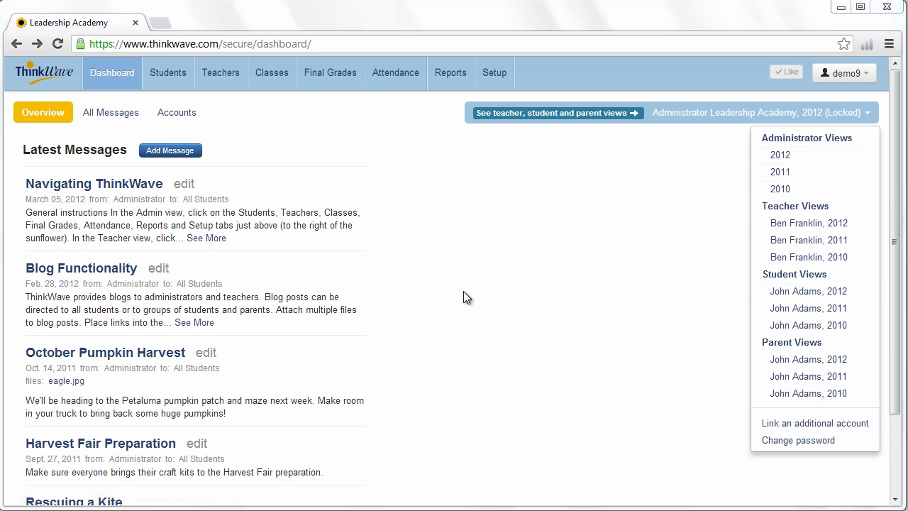
Open the student records and examine the first student's custom fields, including Citizenship and the Lunch options.
{"action": "left_click", "coordinate": [177, 78]}
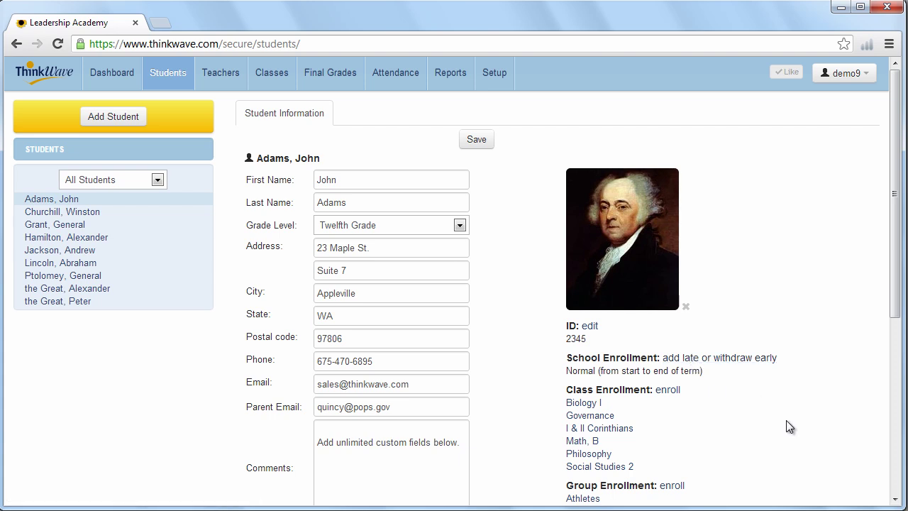
{"action": "left_click", "coordinate": [896, 499]}
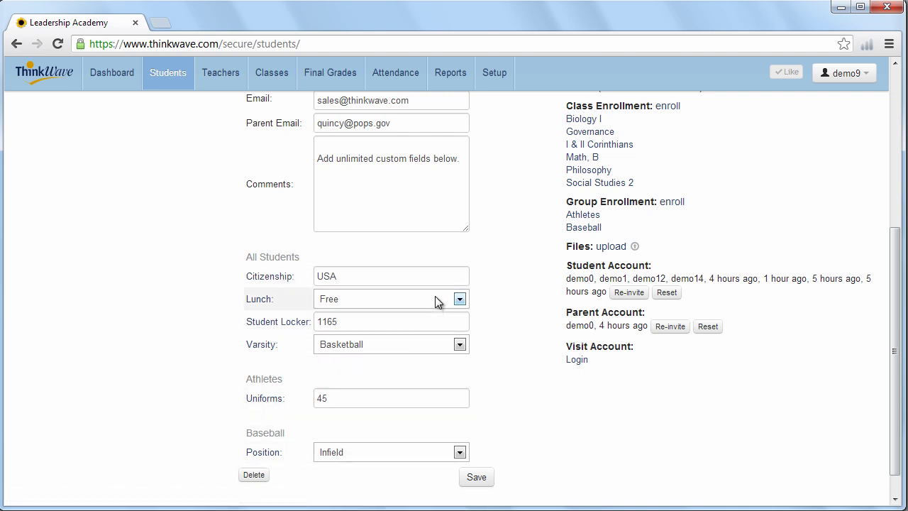
{"action": "left_click", "coordinate": [446, 276]}
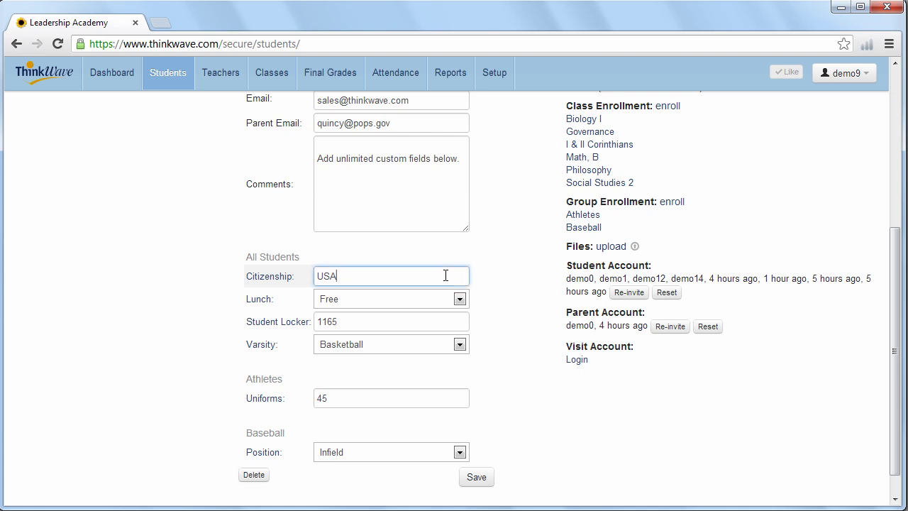
{"action": "left_click", "coordinate": [462, 300]}
{"action": "left_click", "coordinate": [464, 298]}
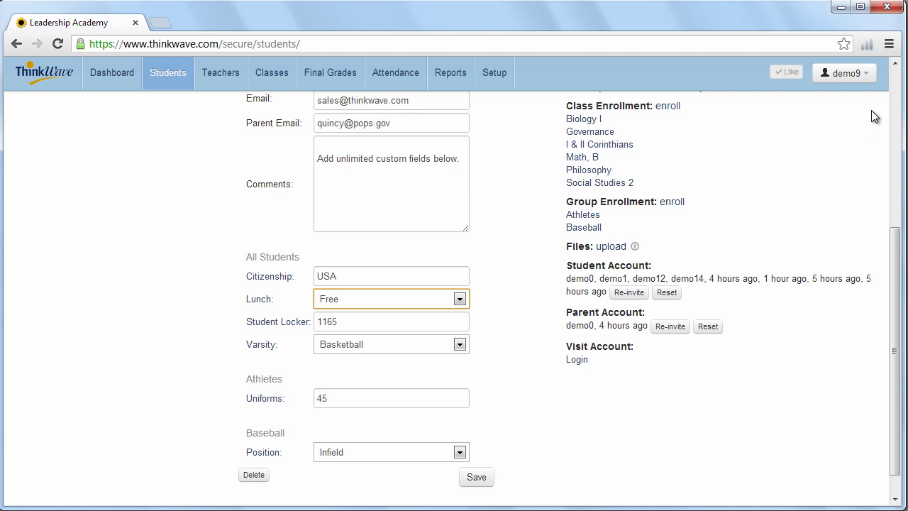
Check the Grade Level options in the first student's record without changing the selection.
{"action": "scroll", "coordinate": [875, 111], "scroll_direction": "up", "scroll_amount": 4}
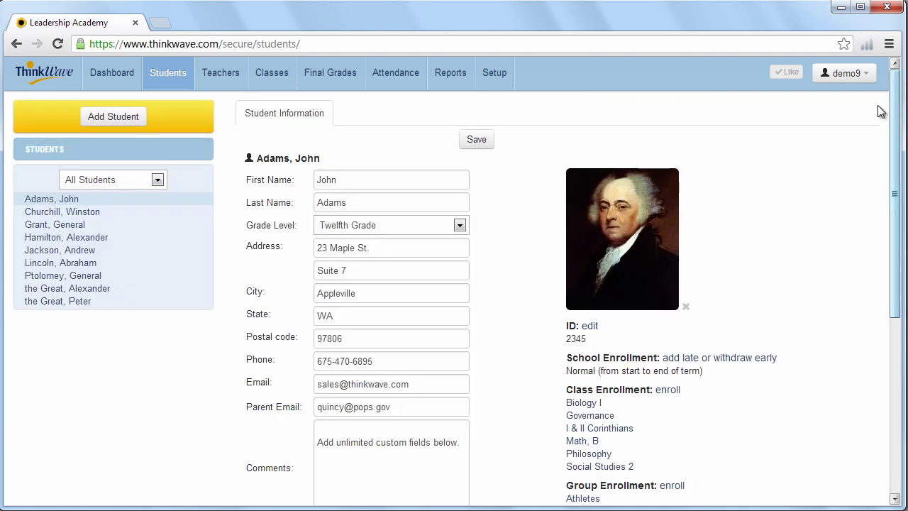
{"action": "left_click", "coordinate": [340, 225]}
{"action": "left_click", "coordinate": [367, 231]}
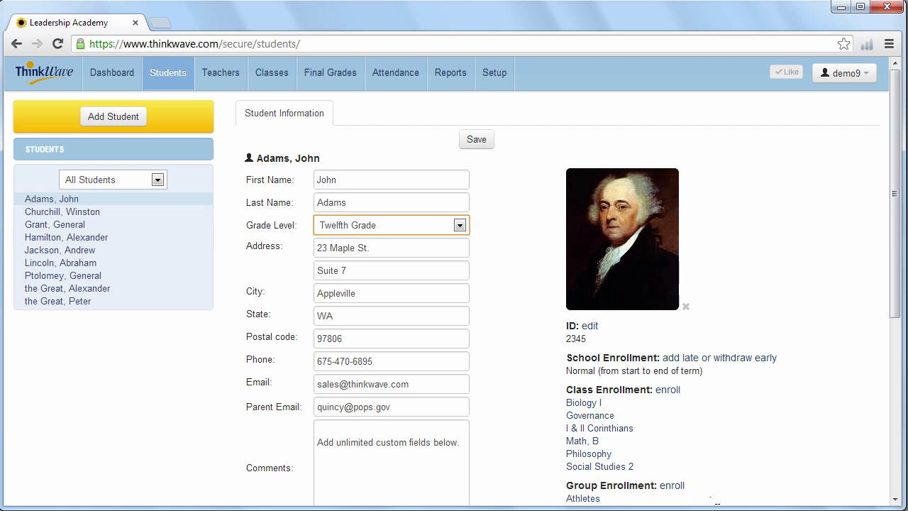
Open the teacher records and review the first teacher's contact details, sections, files and account information.
{"action": "left_click", "coordinate": [225, 76]}
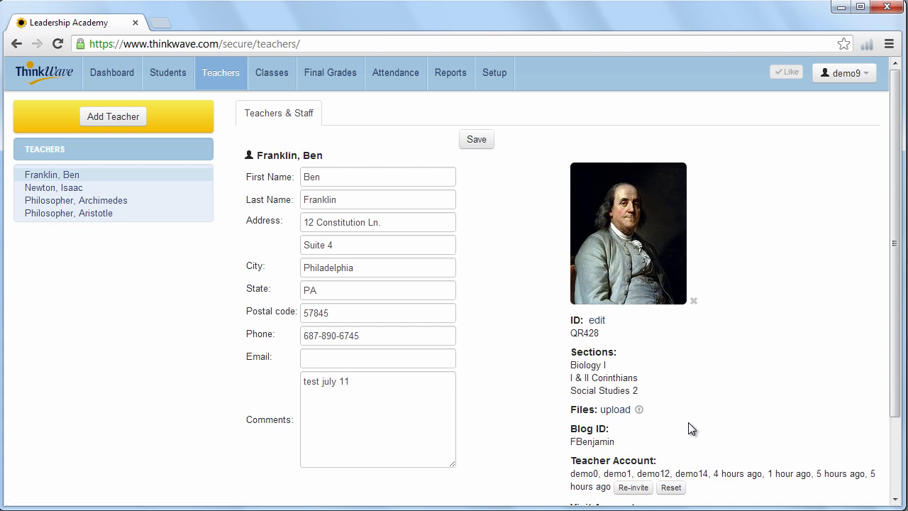
{"action": "left_click", "coordinate": [896, 499]}
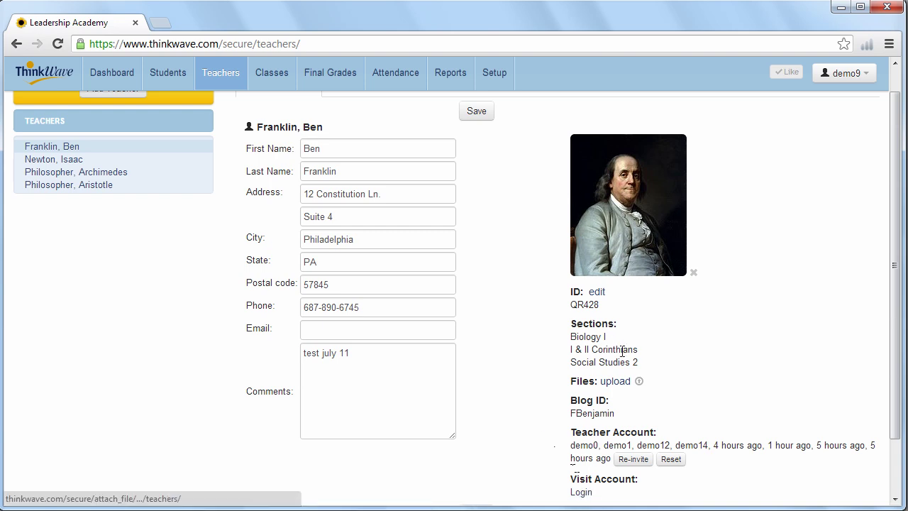
{"action": "scroll", "coordinate": [762, 111], "scroll_direction": "up", "scroll_amount": 1}
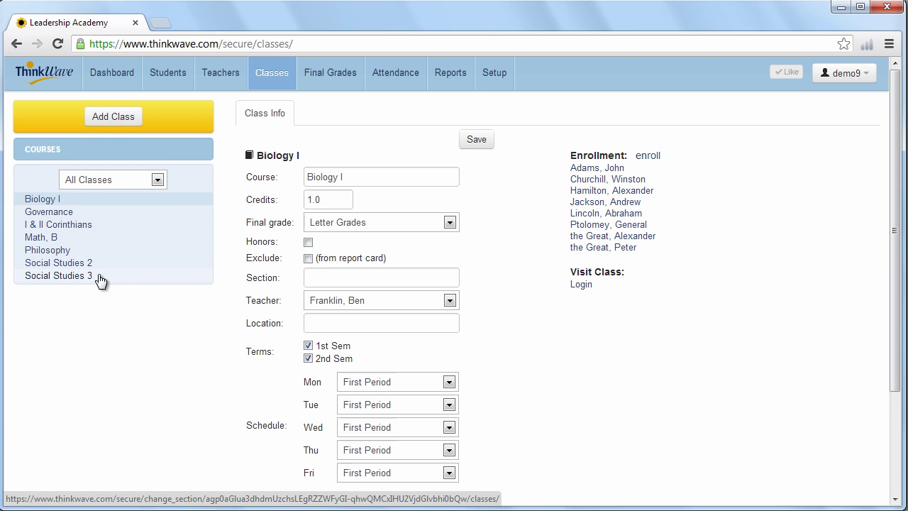
Review the Final grade scale and Teacher options in the Biology I class information, leaving both unchanged.
{"action": "left_click", "coordinate": [433, 222]}
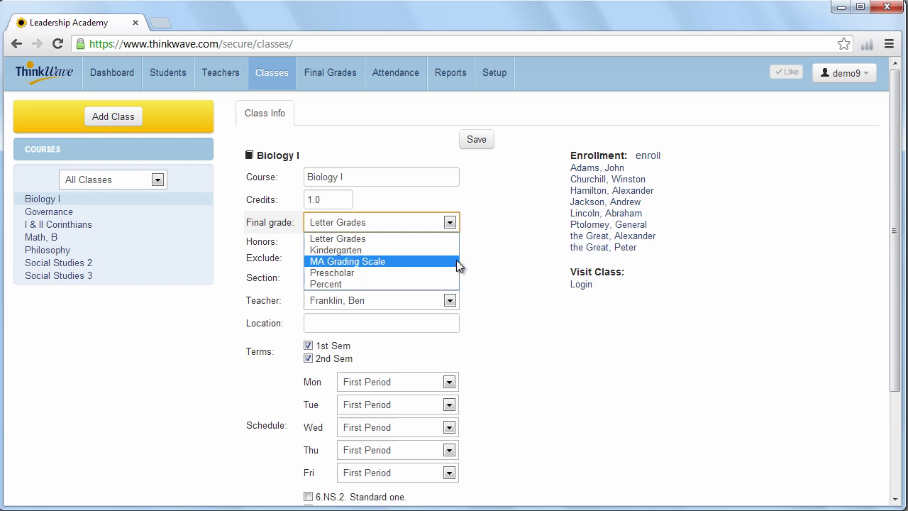
{"action": "left_click", "coordinate": [486, 252]}
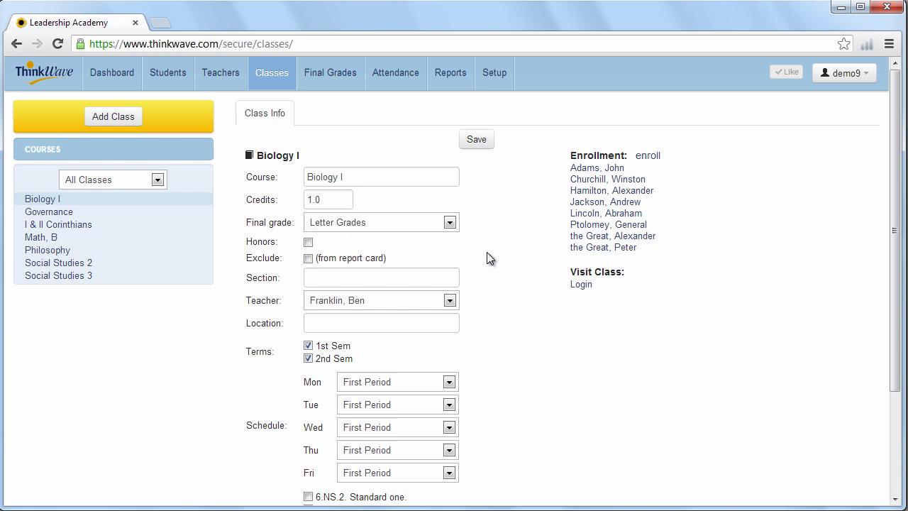
{"action": "left_click", "coordinate": [433, 301]}
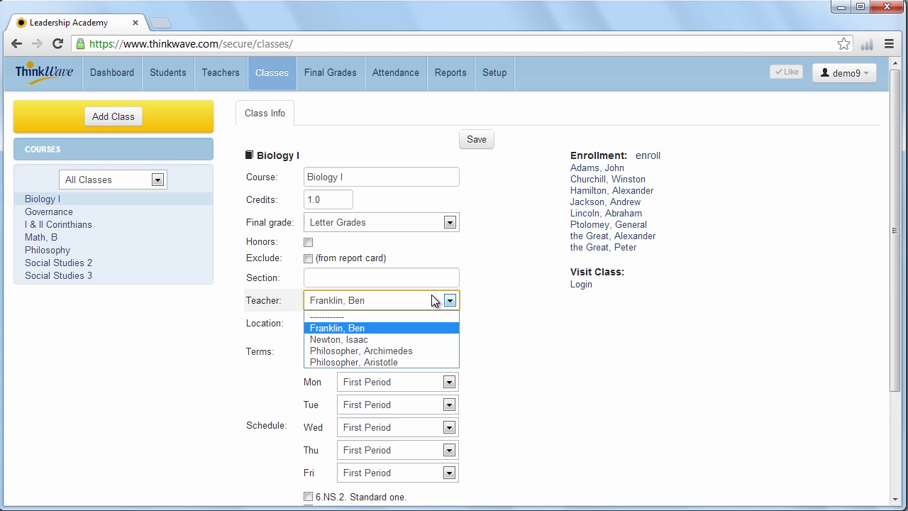
{"action": "left_click", "coordinate": [435, 300]}
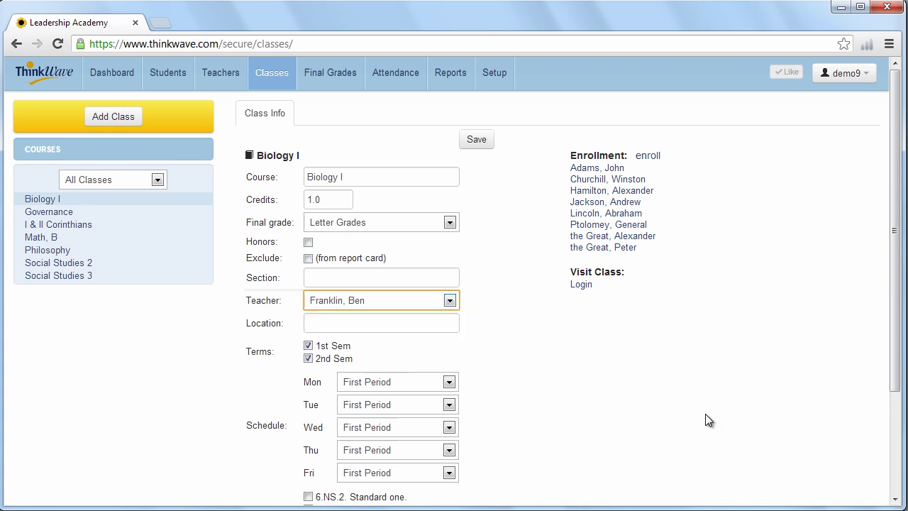
Set the Wednesday schedule of Biology I to Third Period.
{"action": "left_click", "coordinate": [894, 499]}
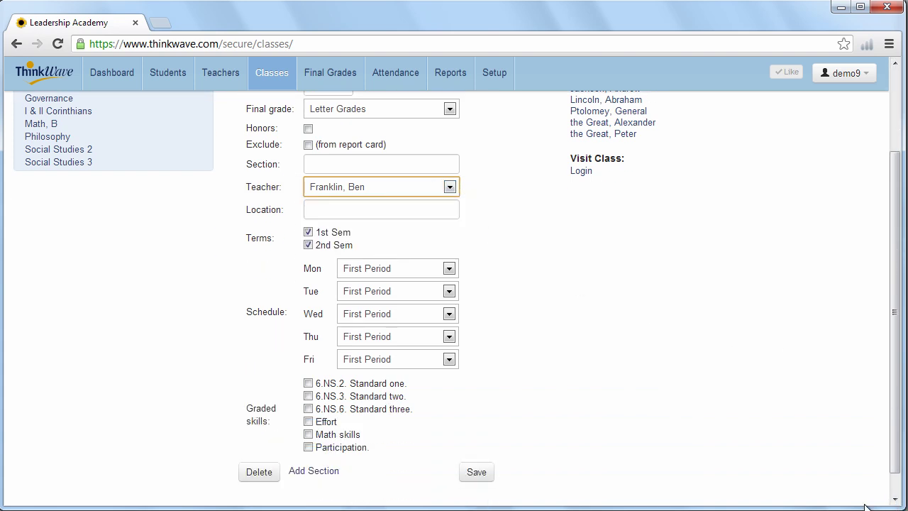
{"action": "left_click", "coordinate": [449, 314]}
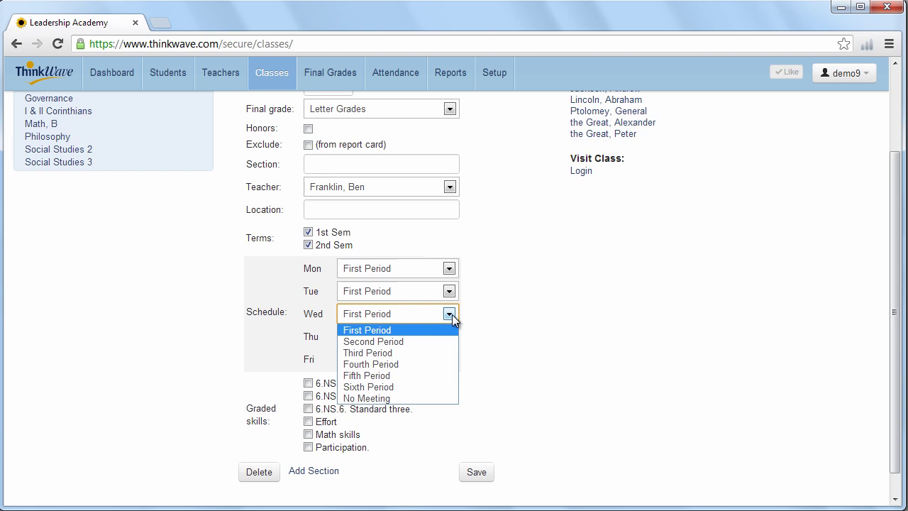
{"action": "left_click", "coordinate": [434, 353]}
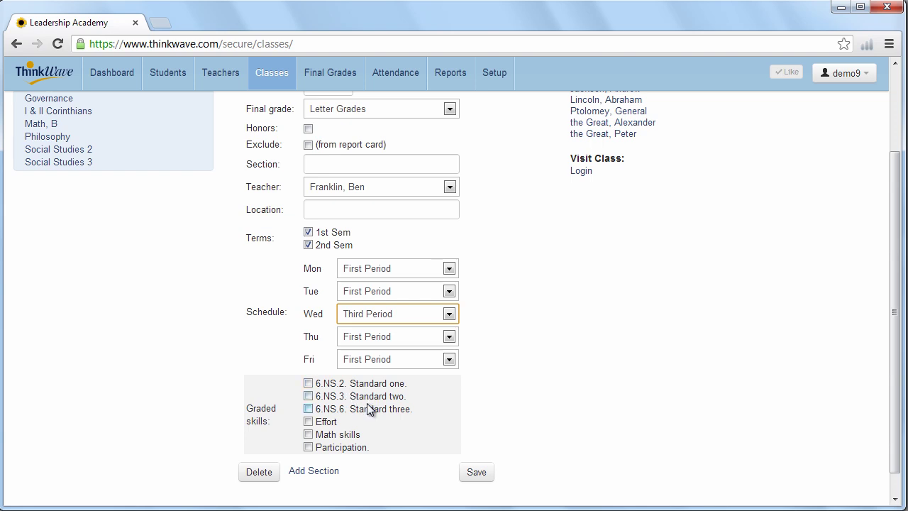
{"action": "left_click", "coordinate": [895, 86]}
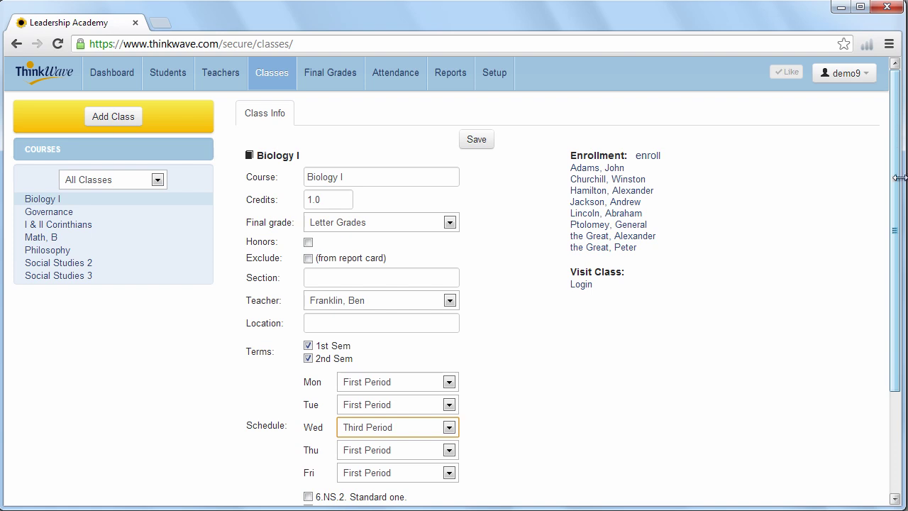
Open the final grades and review the teacher marks and comments for Biology I in the 1st Quar.
{"action": "left_click", "coordinate": [317, 83]}
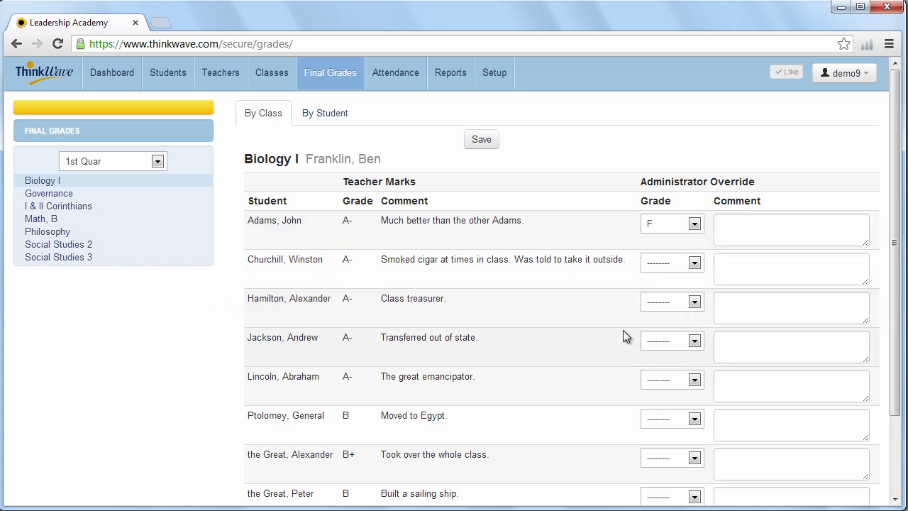
{"action": "left_click", "coordinate": [895, 455]}
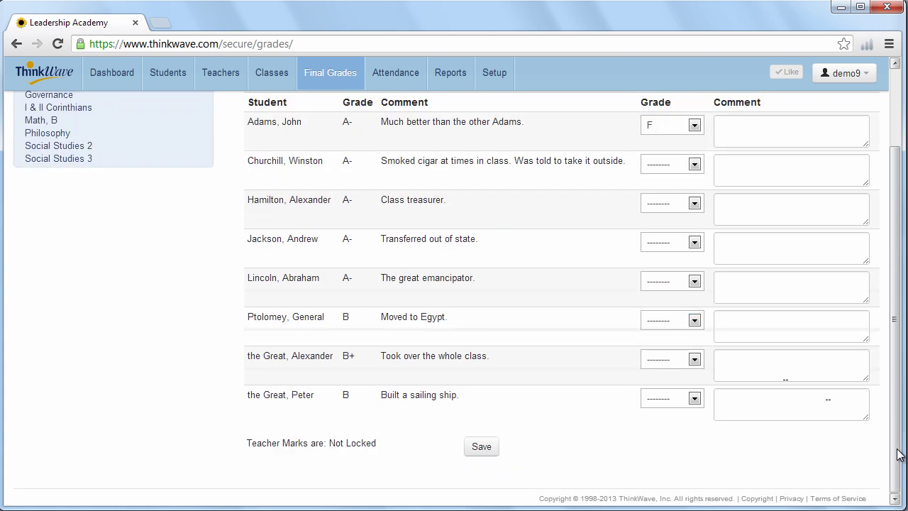
{"action": "scroll", "coordinate": [892, 170], "scroll_direction": "up", "scroll_amount": 3}
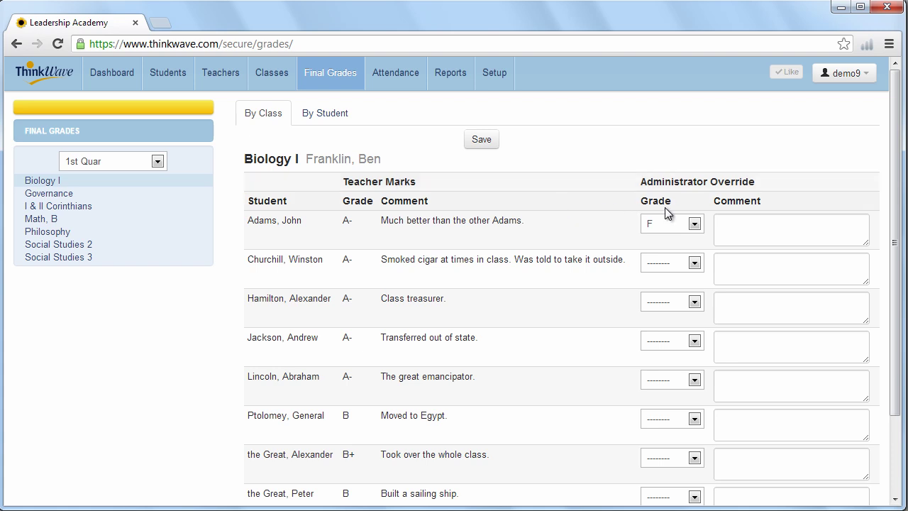
Inspect the administrator override grade options and comment field for the first Biology I student without entering anything.
{"action": "left_click", "coordinate": [689, 224]}
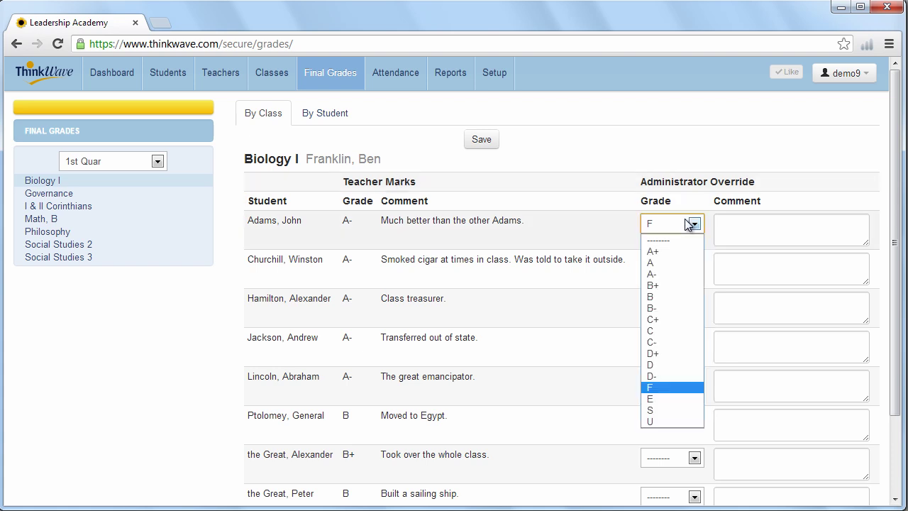
{"action": "left_click", "coordinate": [689, 224]}
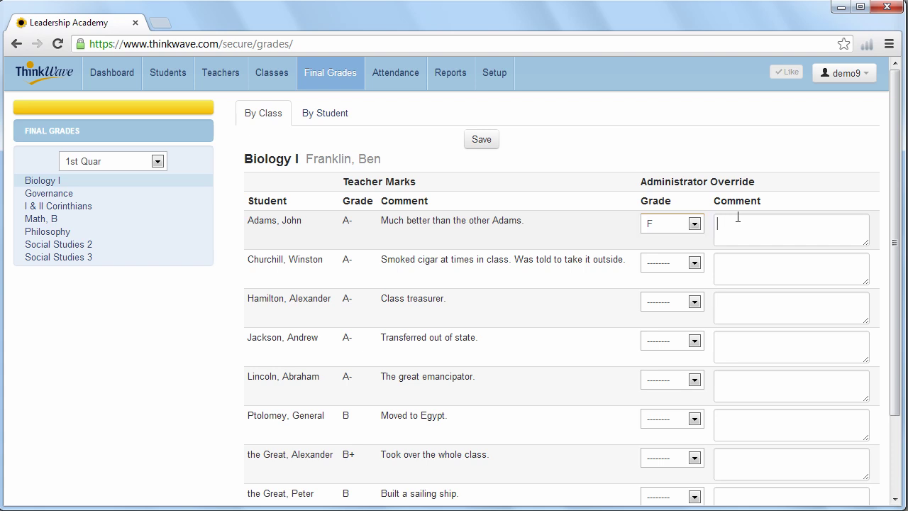
{"action": "left_click", "coordinate": [740, 224]}
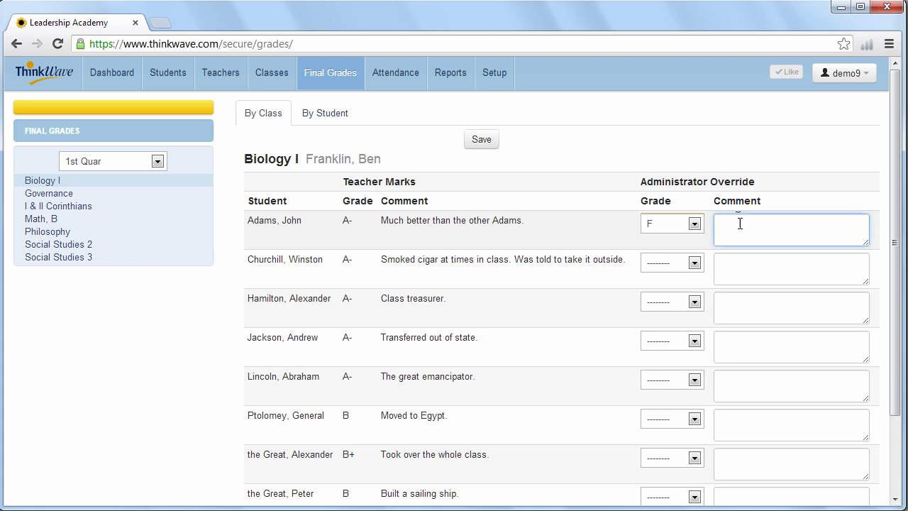
{"action": "left_click", "coordinate": [598, 147]}
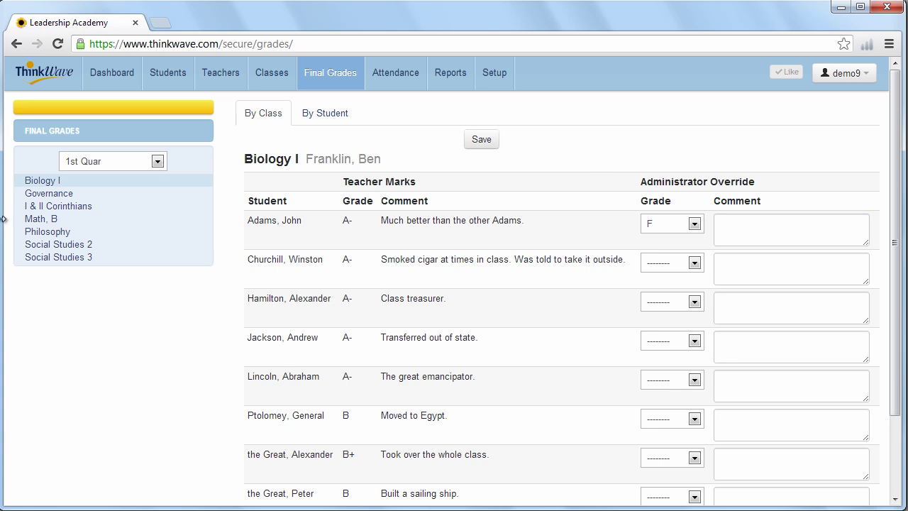
Show the Math, B final grades and inspect the override grade and comment fields for 6.NS.2. Standard one.
{"action": "left_click", "coordinate": [35, 222]}
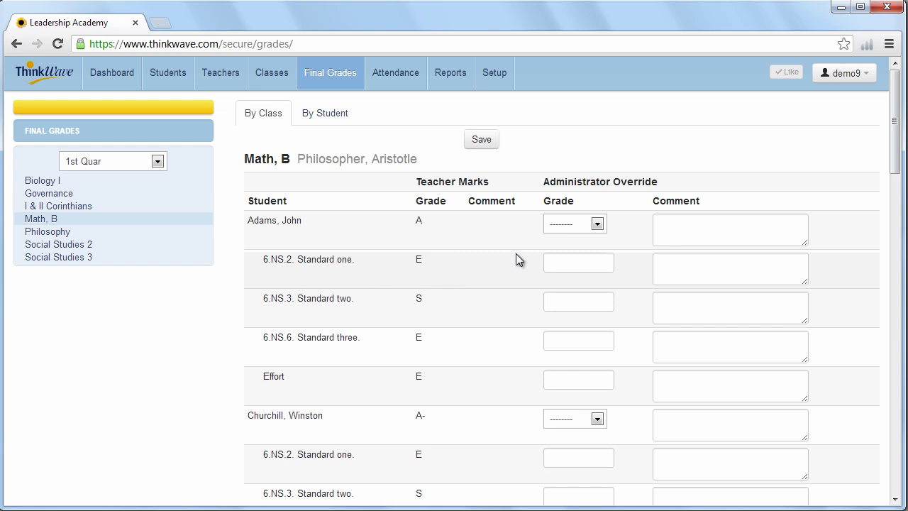
{"action": "left_click", "coordinate": [561, 267]}
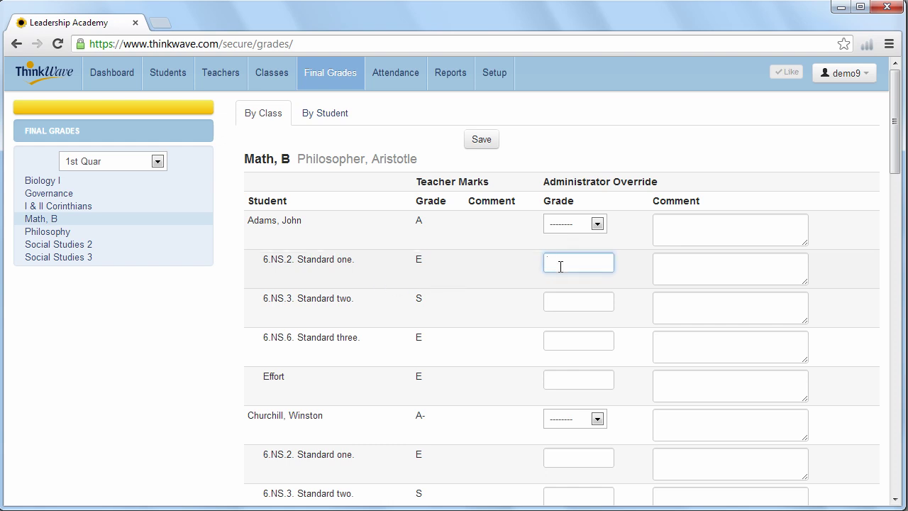
{"action": "left_click", "coordinate": [678, 262]}
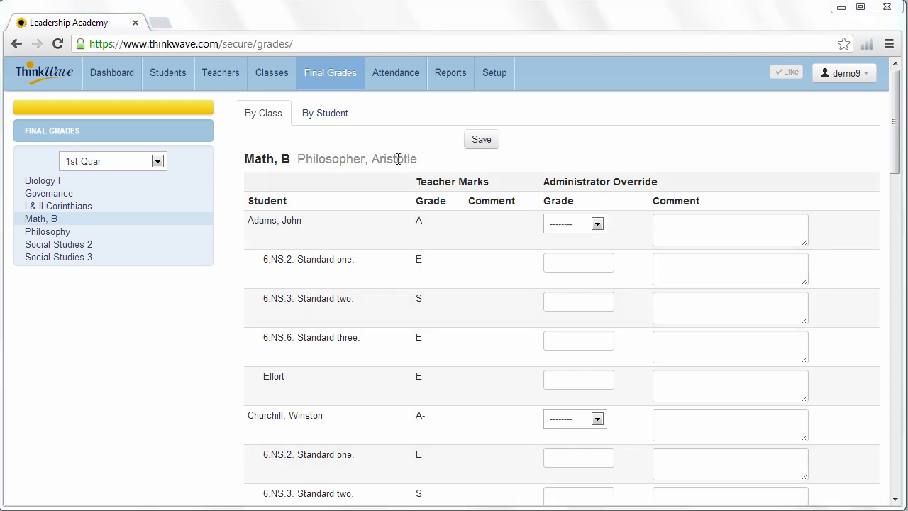
Show the final grades by student and inspect the first student's earned and possible credits for Biology I in the 1st Sem.
{"action": "left_click", "coordinate": [316, 112]}
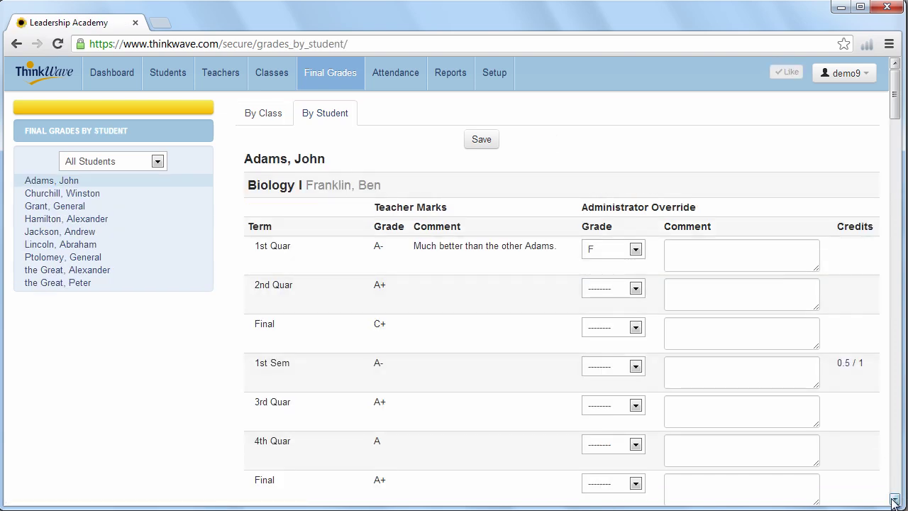
{"action": "scroll", "coordinate": [894, 501], "scroll_direction": "down", "scroll_amount": 4}
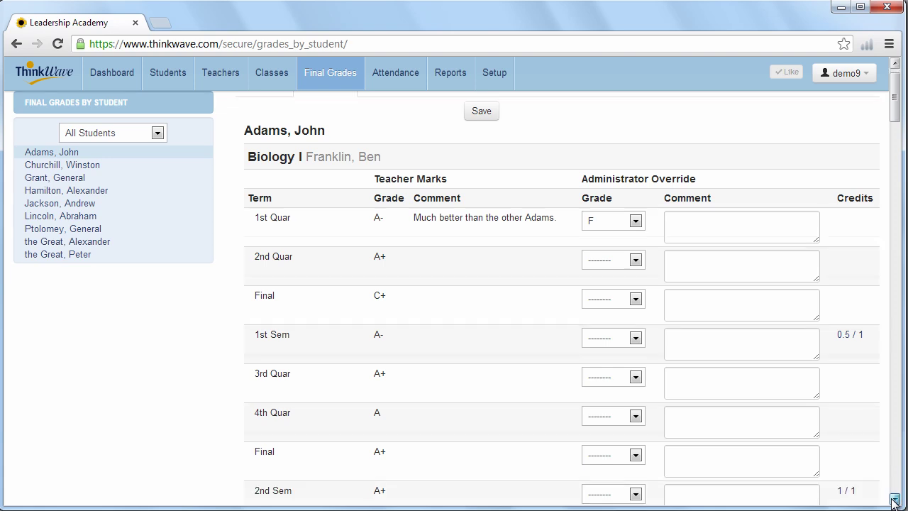
{"action": "left_click", "coordinate": [862, 251]}
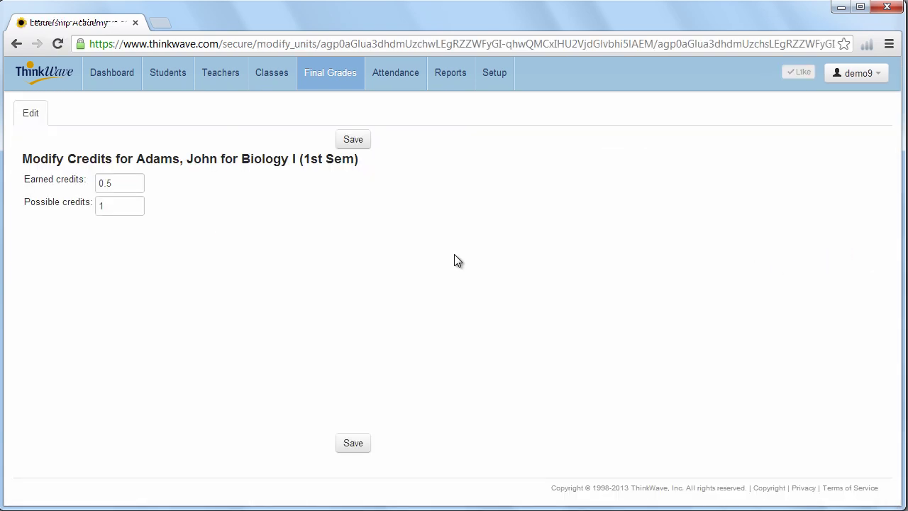
{"action": "left_click", "coordinate": [17, 44]}
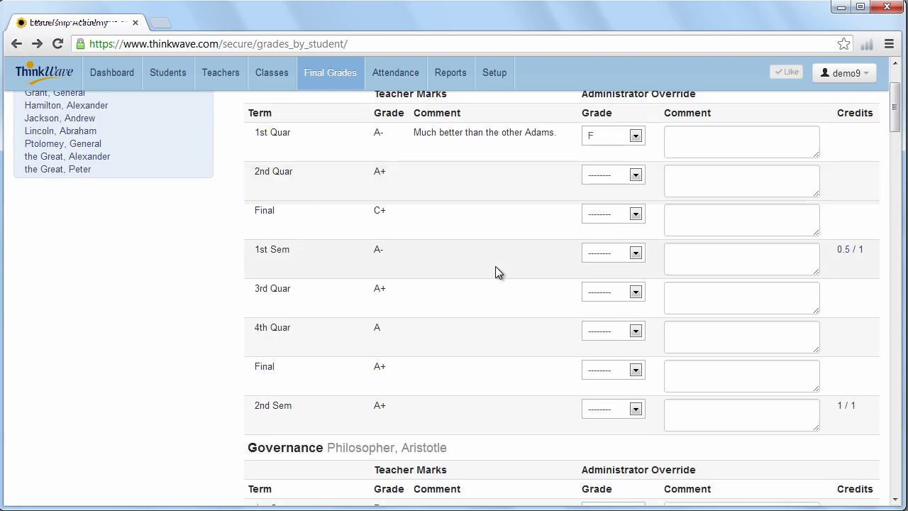
Open the daily attendance overview for all students.
{"action": "left_click", "coordinate": [898, 82]}
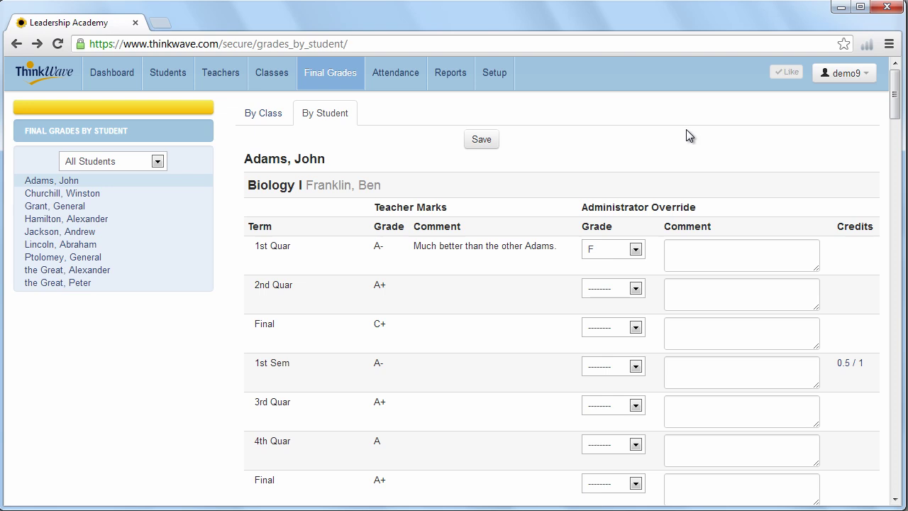
{"action": "left_click", "coordinate": [405, 87]}
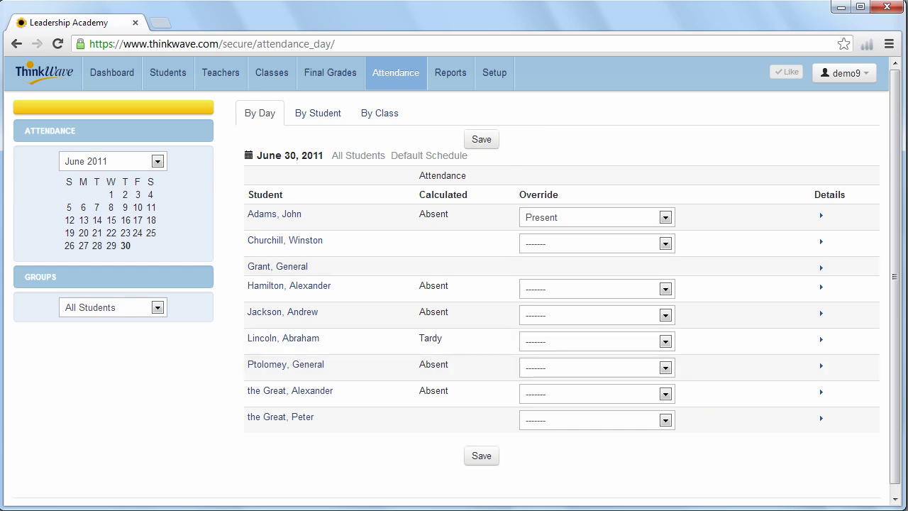
Open the Report Card report and set its style to Multi-Term, keeping the Portrait layout orientation.
{"action": "left_click", "coordinate": [462, 75]}
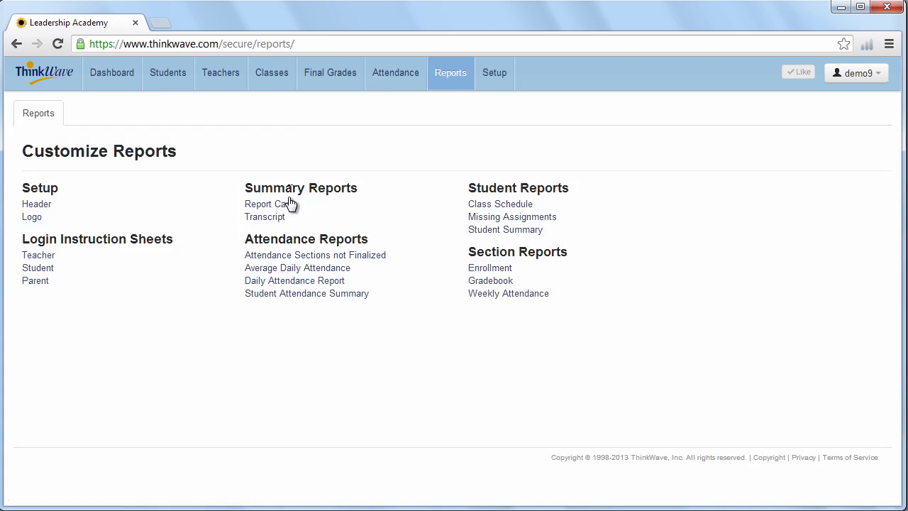
{"action": "left_click", "coordinate": [282, 205]}
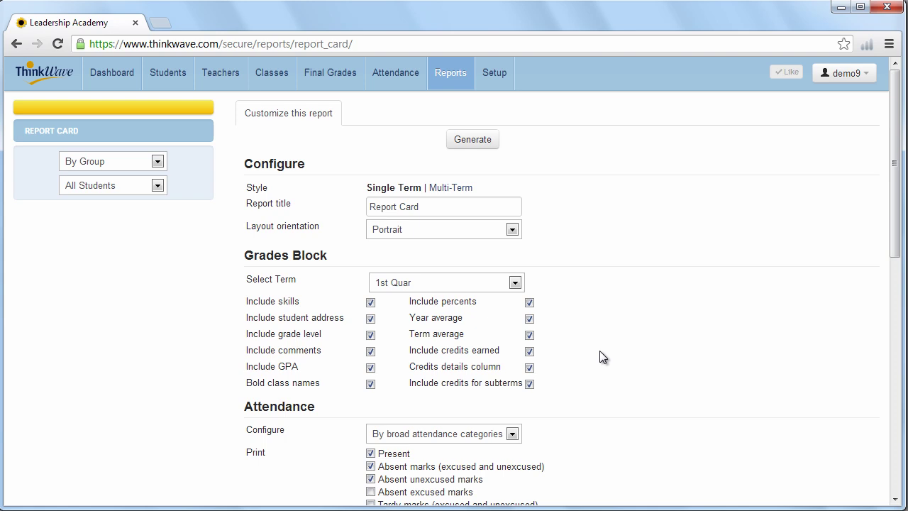
{"action": "left_click", "coordinate": [454, 188]}
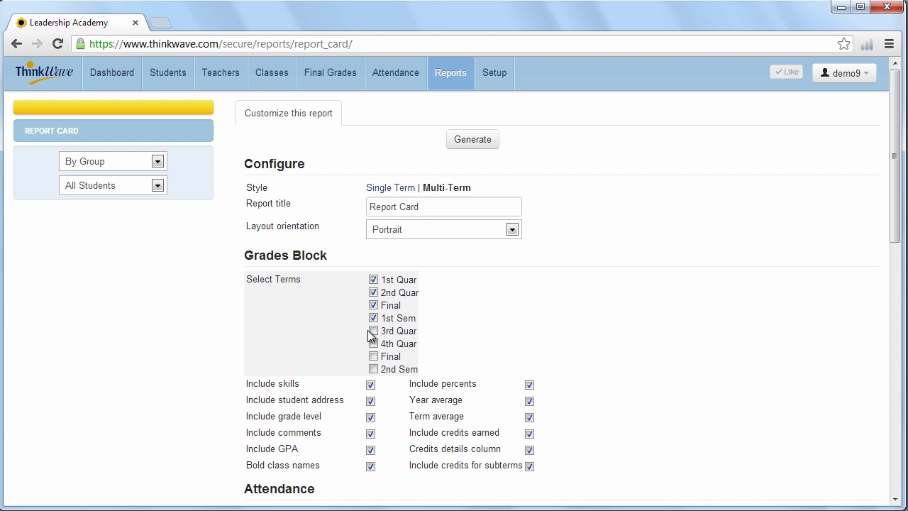
{"action": "left_click", "coordinate": [451, 230]}
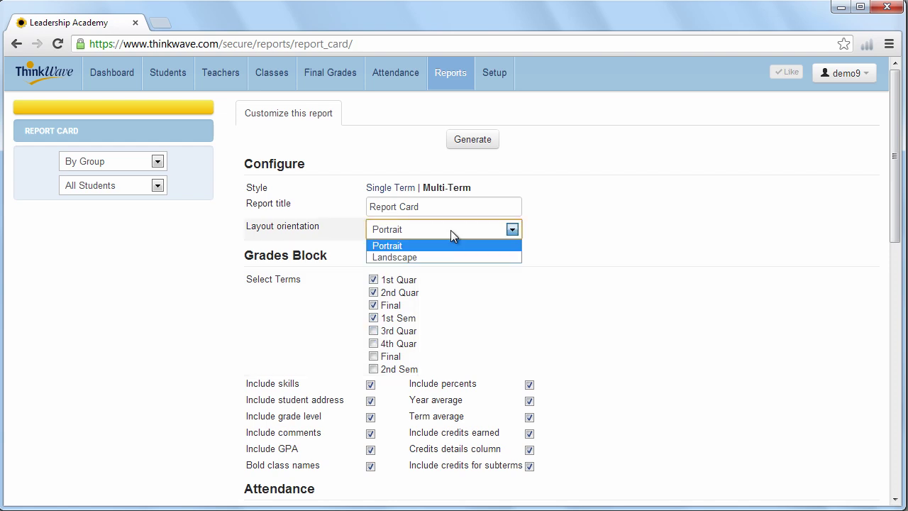
{"action": "left_click", "coordinate": [451, 230]}
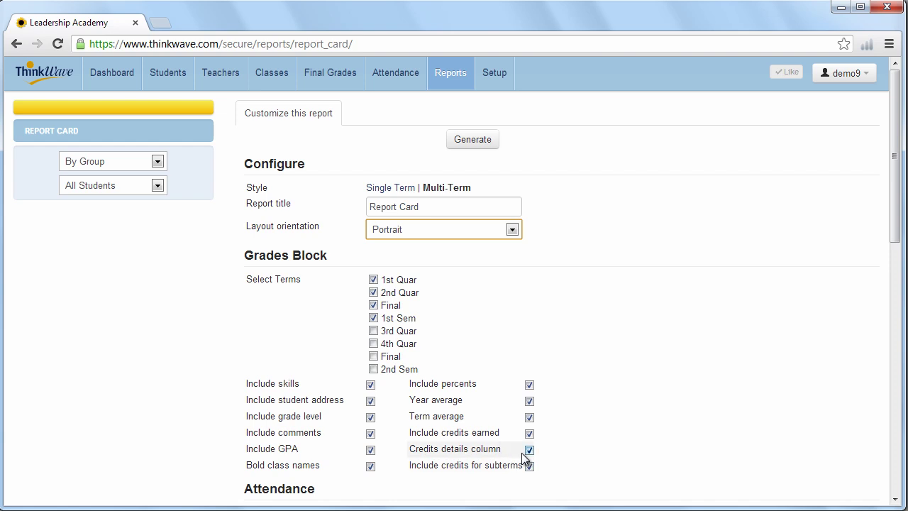
Examine the report card's attendance, custom field and custom text settings, switching the Citizenship field on and back off.
{"action": "left_click", "coordinate": [897, 500]}
{"action": "left_click", "coordinate": [896, 500]}
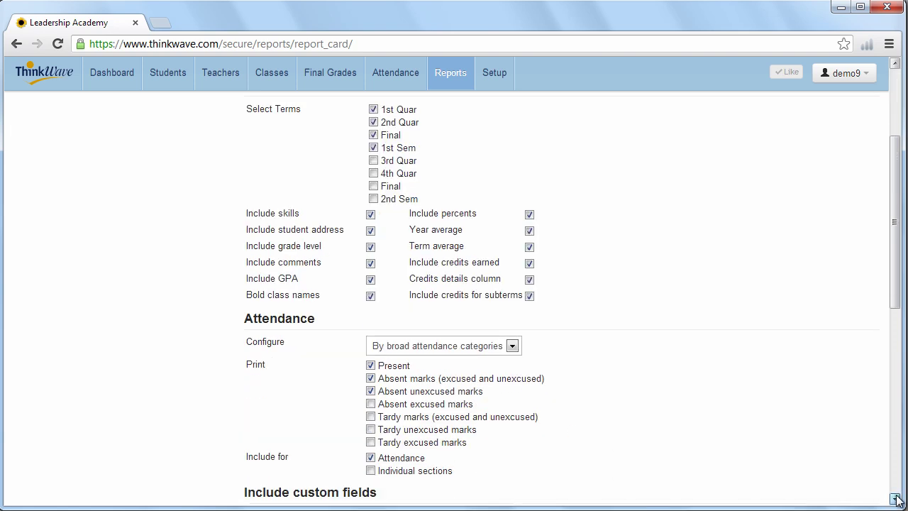
{"action": "left_click", "coordinate": [896, 500]}
{"action": "left_click", "coordinate": [896, 500]}
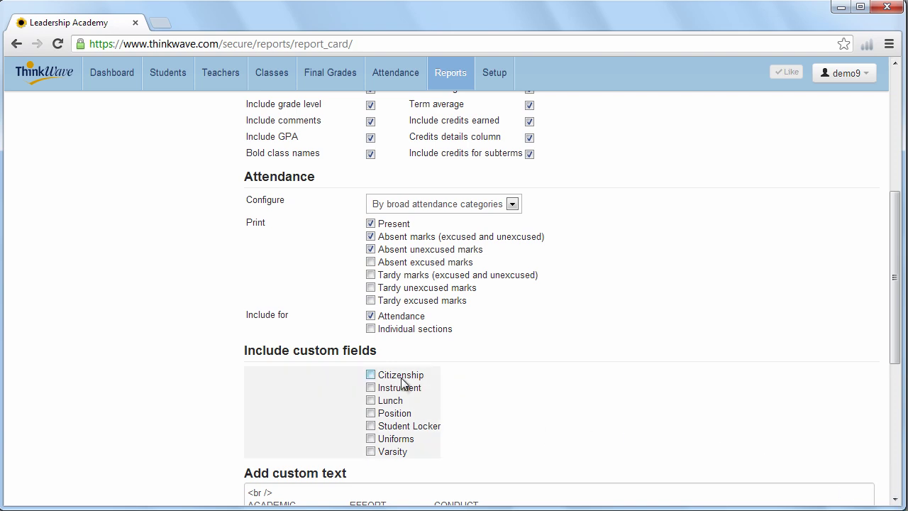
{"action": "left_click", "coordinate": [374, 373]}
{"action": "left_click", "coordinate": [374, 375]}
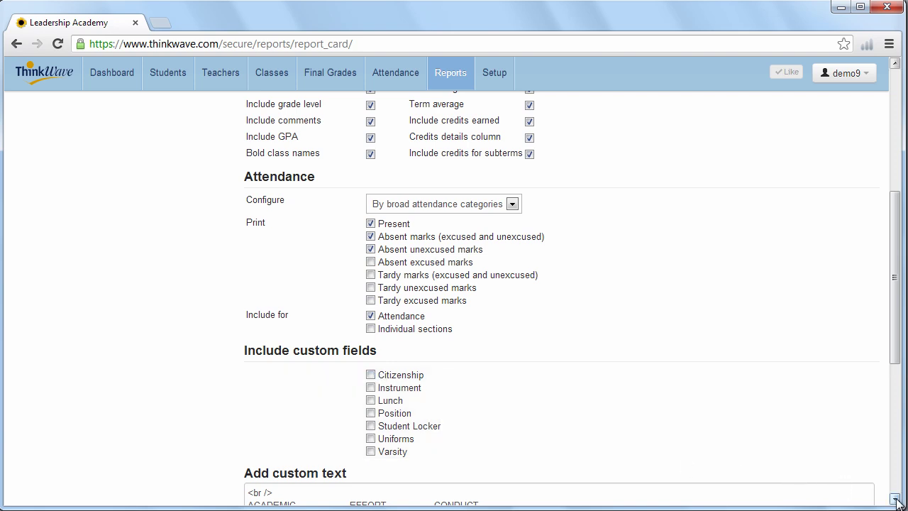
{"action": "scroll", "coordinate": [896, 501], "scroll_direction": "down", "scroll_amount": 3}
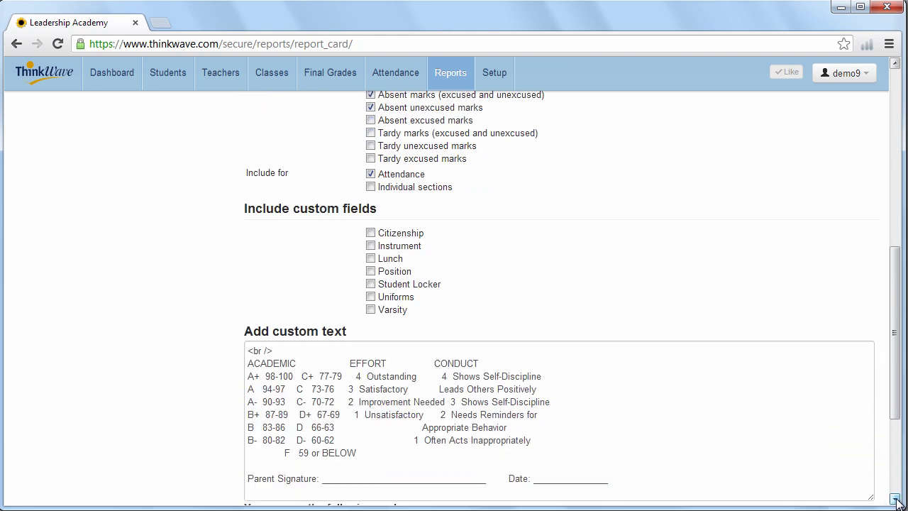
{"action": "left_click", "coordinate": [568, 311]}
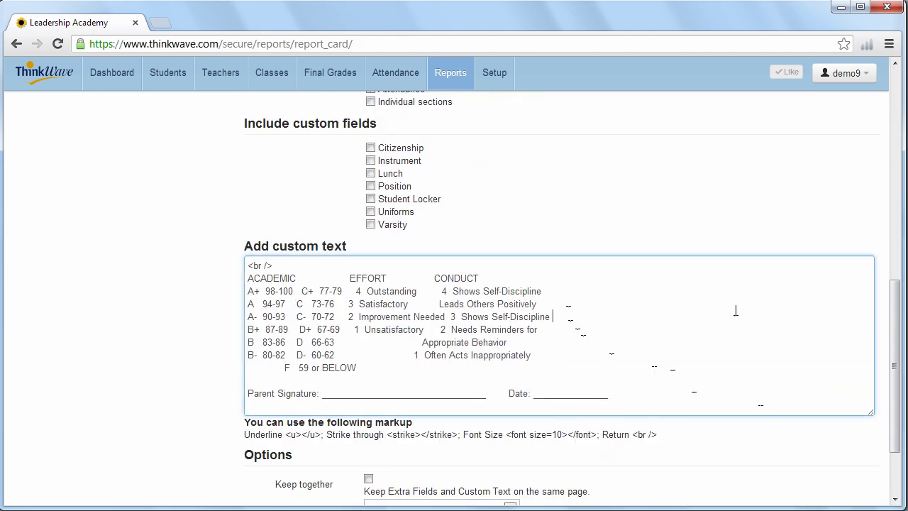
Generate the multi-term report cards for all students and look through the students' results, comments and attendance.
{"action": "scroll", "coordinate": [852, 114], "scroll_direction": "up", "scroll_amount": 10}
{"action": "left_click", "coordinate": [474, 140]}
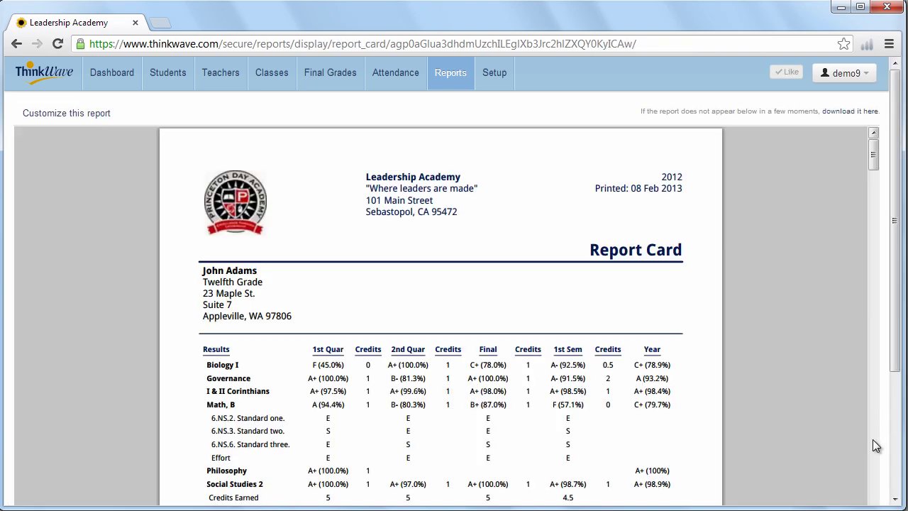
{"action": "left_click", "coordinate": [872, 438]}
{"action": "left_click", "coordinate": [872, 438]}
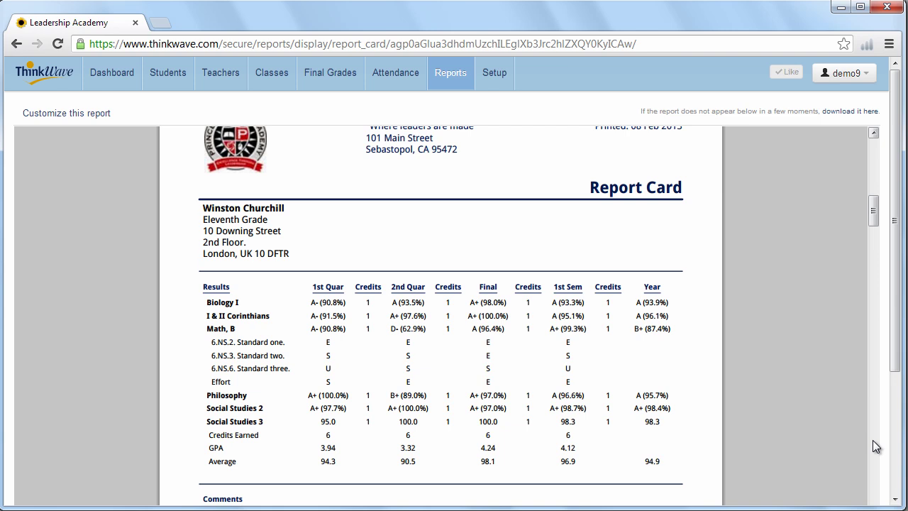
{"action": "left_click", "coordinate": [871, 460]}
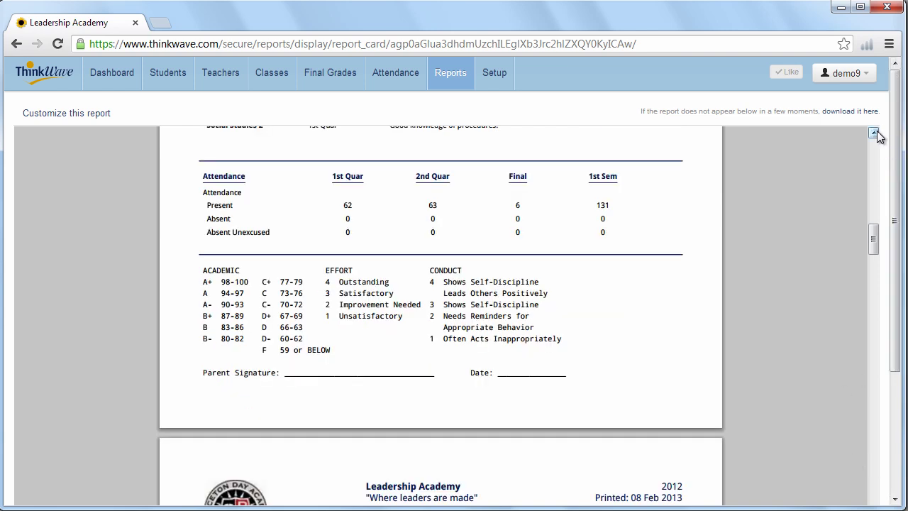
{"action": "scroll", "coordinate": [878, 136], "scroll_direction": "up", "scroll_amount": 8}
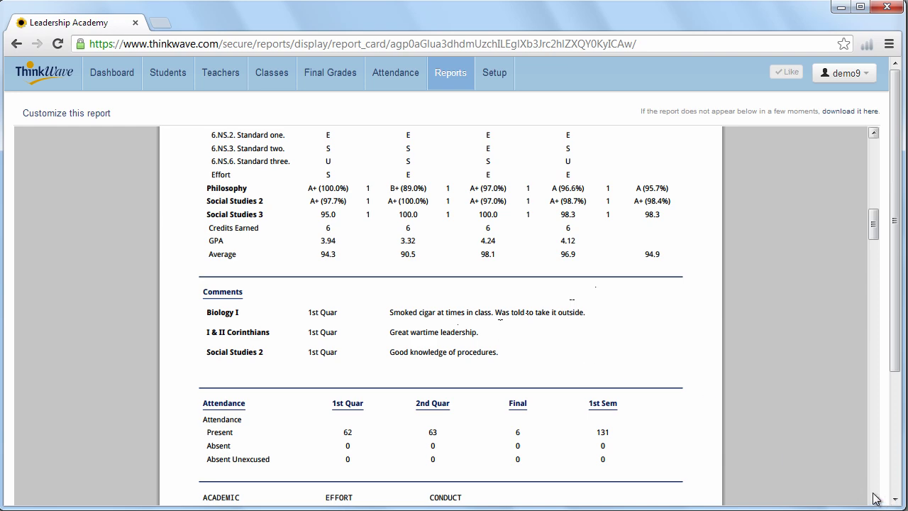
{"action": "scroll", "coordinate": [877, 499], "scroll_direction": "down", "scroll_amount": 20}
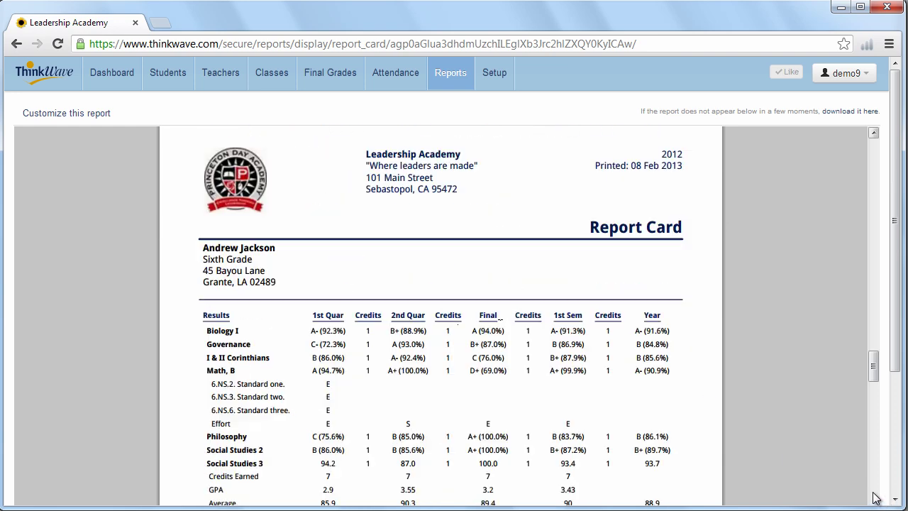
{"action": "scroll", "coordinate": [877, 499], "scroll_direction": "down", "scroll_amount": 10}
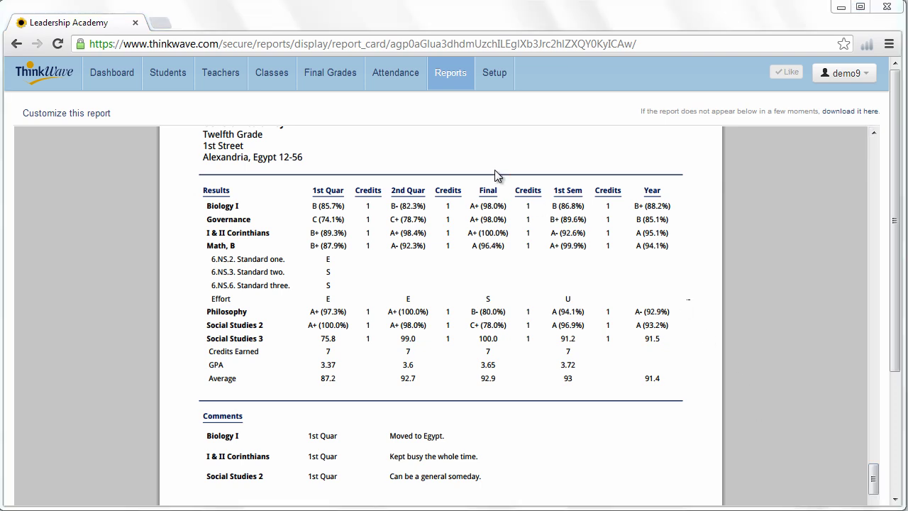
Open the Transcript report and generate the Student Transcript for all students with its existing settings.
{"action": "left_click", "coordinate": [451, 90]}
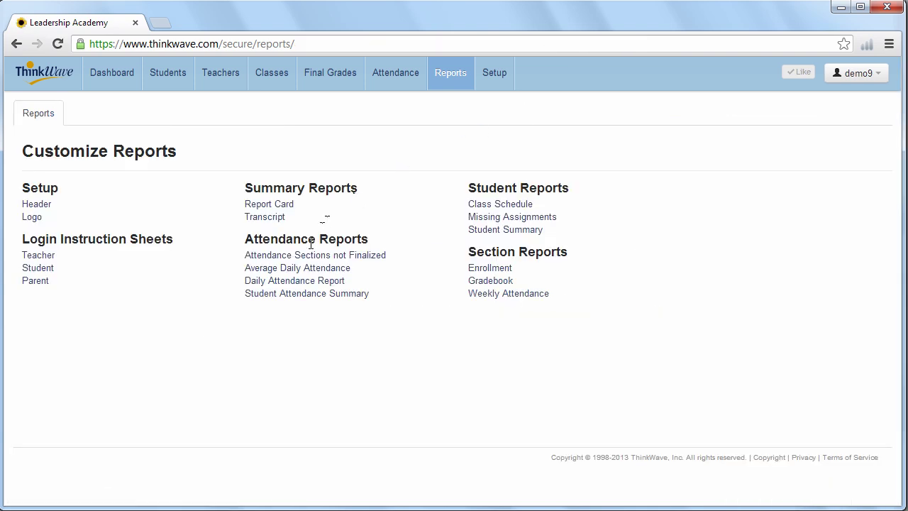
{"action": "left_click", "coordinate": [270, 218]}
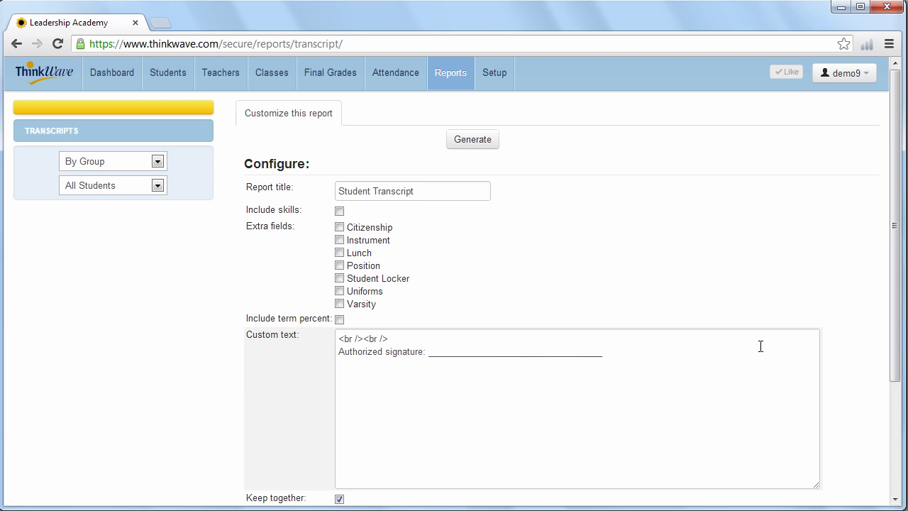
{"action": "left_click", "coordinate": [465, 141]}
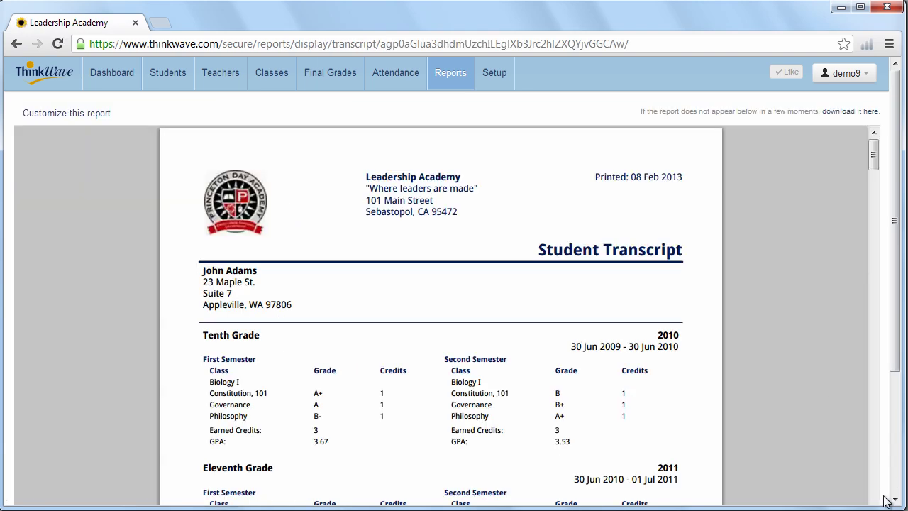
Examine the generated student transcripts for semester grades, credits, GPA and the authorized signature line.
{"action": "scroll", "coordinate": [879, 497], "scroll_direction": "down", "scroll_amount": 6}
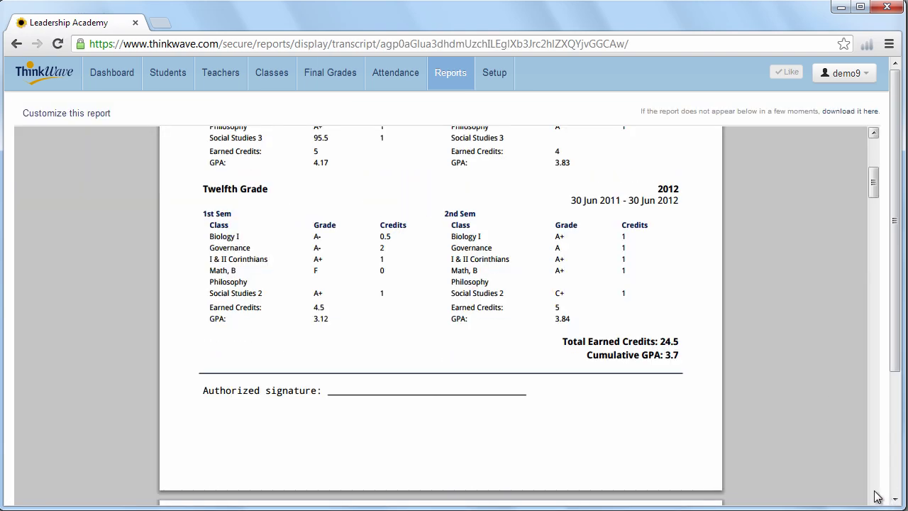
{"action": "scroll", "coordinate": [879, 497], "scroll_direction": "down", "scroll_amount": 5}
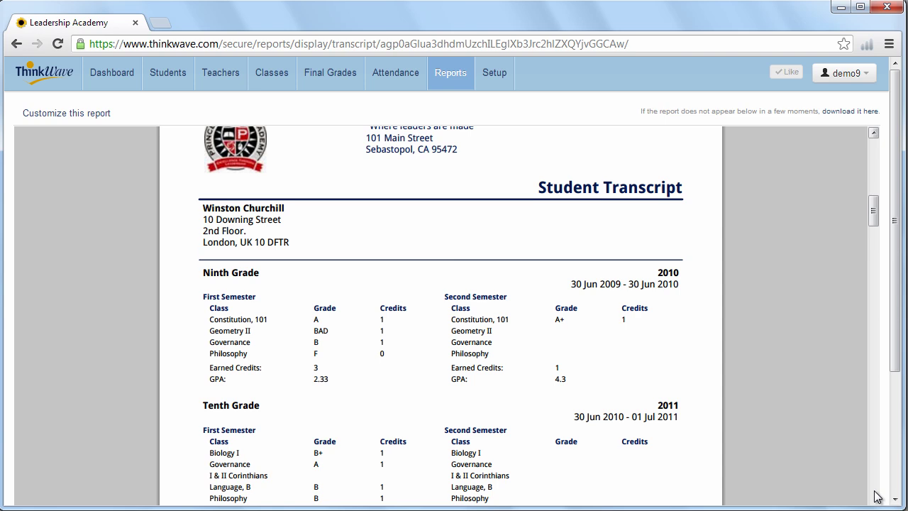
{"action": "scroll", "coordinate": [879, 497], "scroll_direction": "down", "scroll_amount": 6}
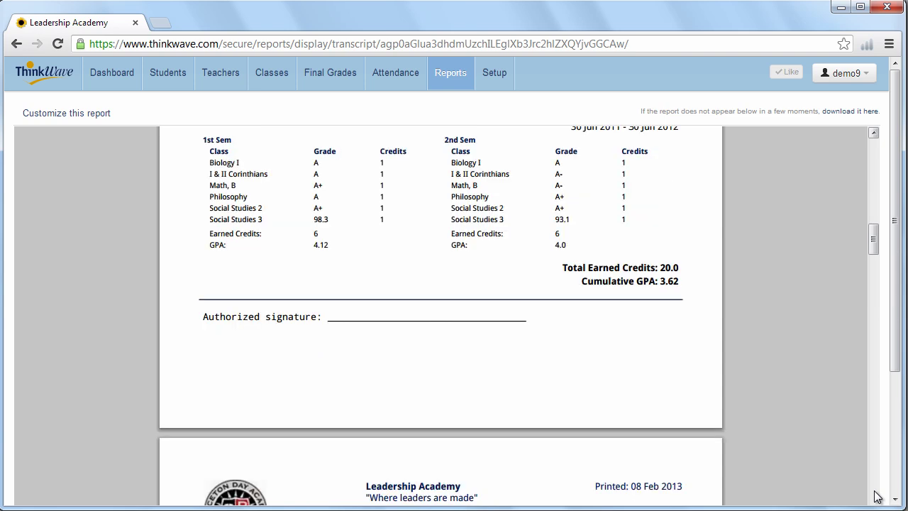
{"action": "scroll", "coordinate": [878, 497], "scroll_direction": "down", "scroll_amount": 5}
{"action": "scroll", "coordinate": [878, 497], "scroll_direction": "down", "scroll_amount": 15}
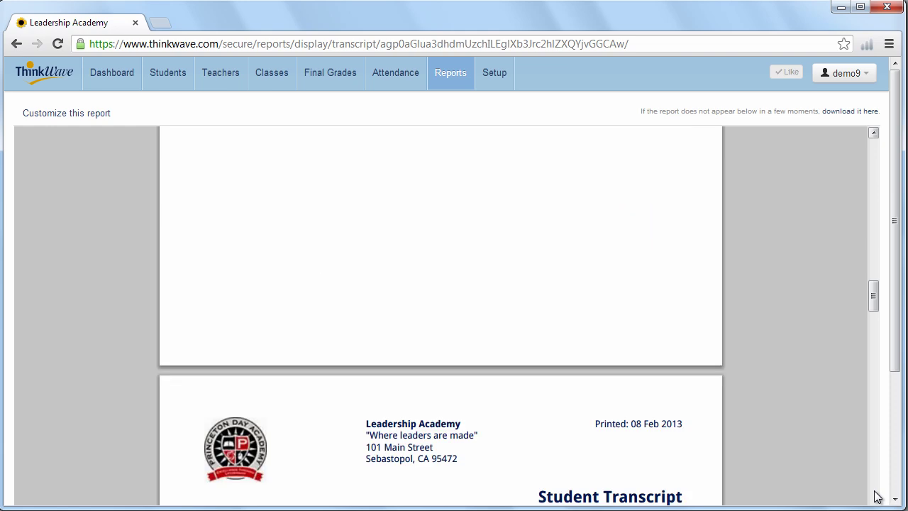
{"action": "scroll", "coordinate": [879, 497], "scroll_direction": "down", "scroll_amount": 8}
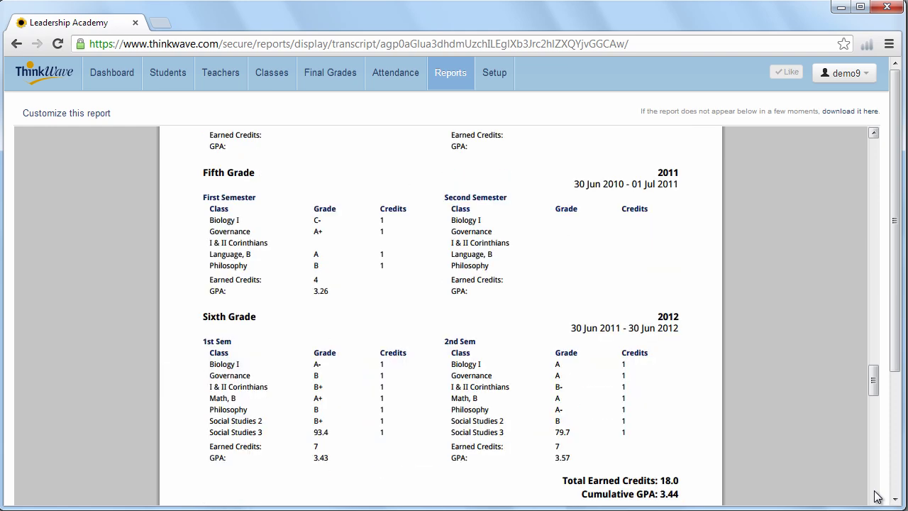
{"action": "scroll", "coordinate": [879, 497], "scroll_direction": "down", "scroll_amount": 5}
{"action": "scroll", "coordinate": [878, 496], "scroll_direction": "down", "scroll_amount": 5}
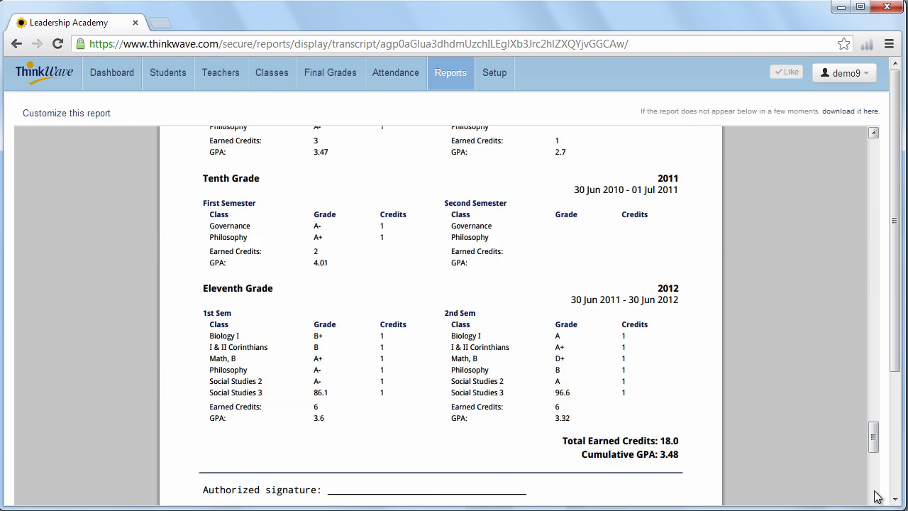
{"action": "left_click", "coordinate": [872, 152]}
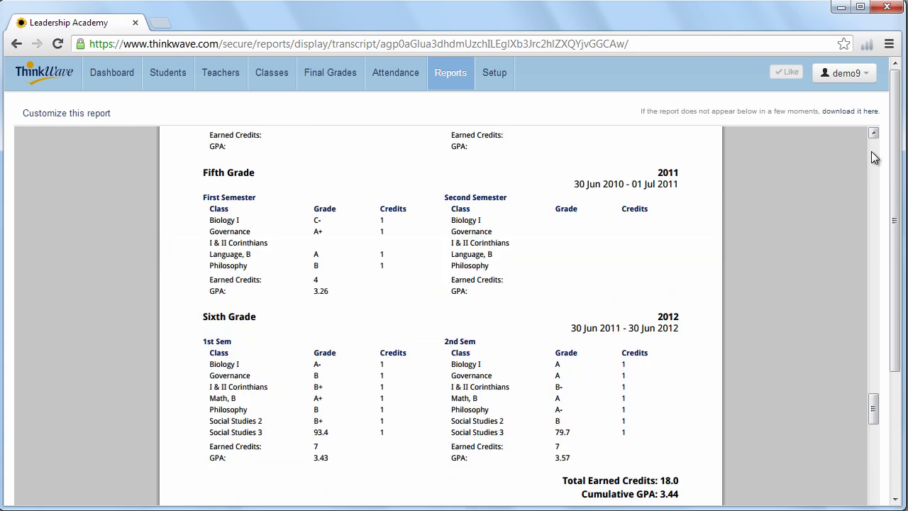
Open the Student Summary report, set its term to 1st Sem, and switch the student selection to By Student.
{"action": "left_click", "coordinate": [465, 79]}
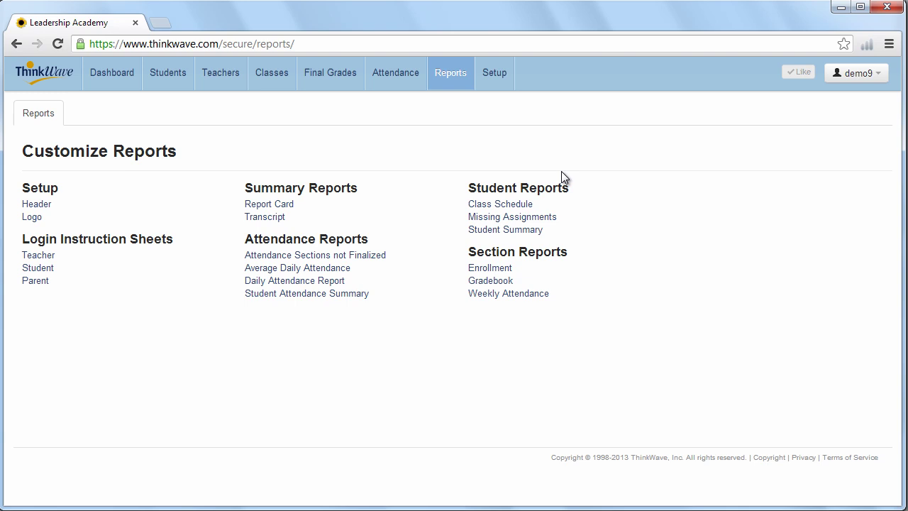
{"action": "left_click", "coordinate": [534, 231]}
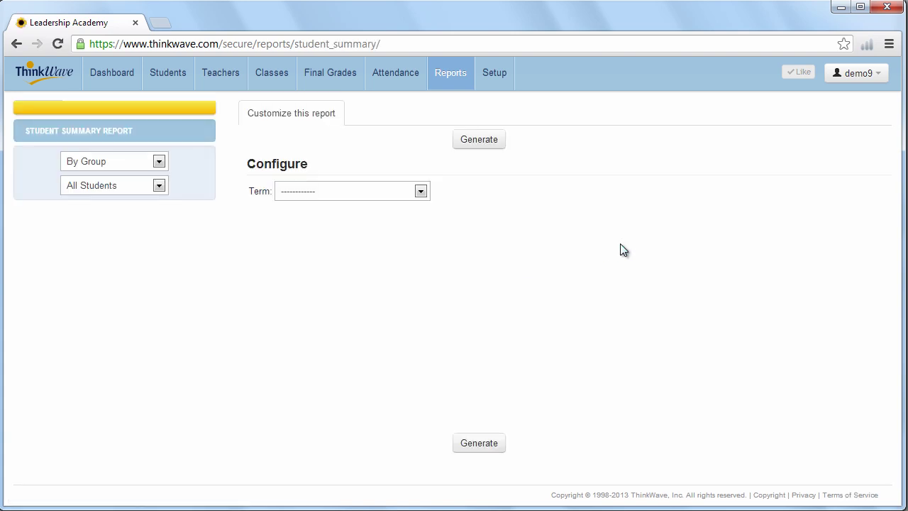
{"action": "left_click", "coordinate": [374, 192]}
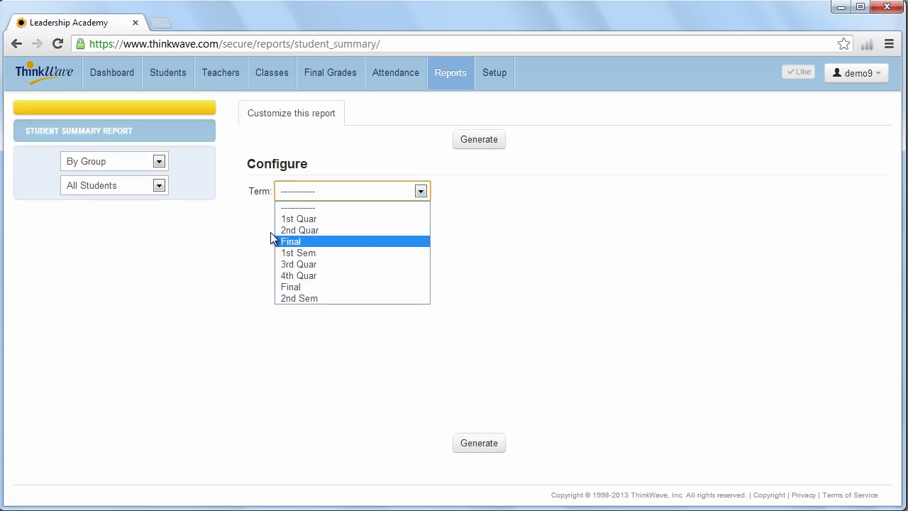
{"action": "left_click", "coordinate": [322, 254]}
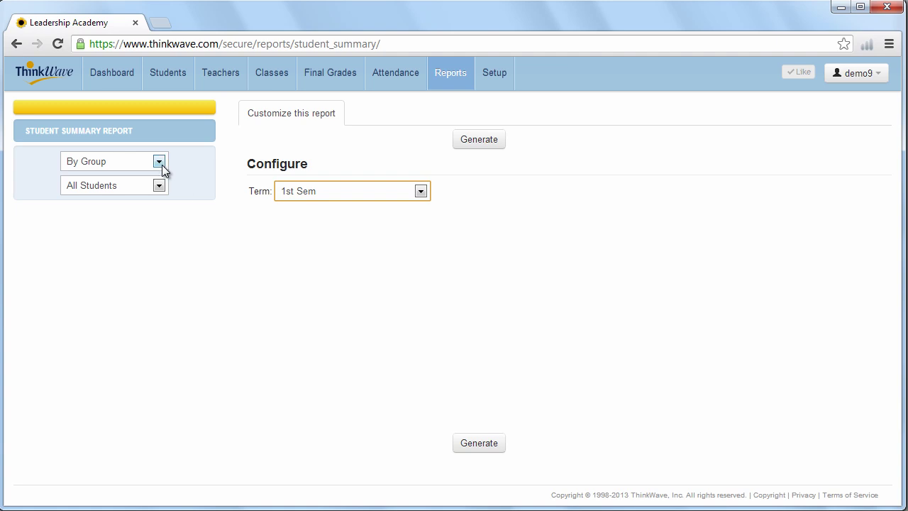
{"action": "left_click", "coordinate": [160, 163]}
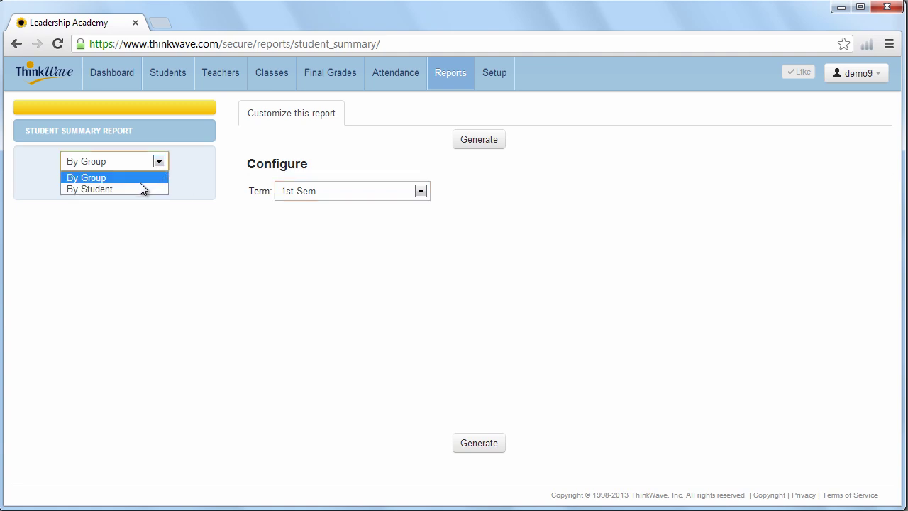
{"action": "left_click", "coordinate": [140, 187]}
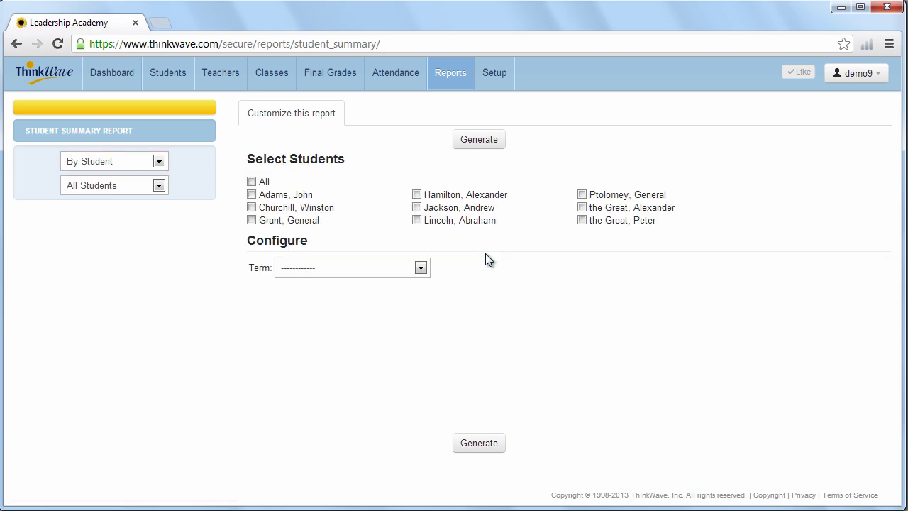
Generate the Student Summary report for only the first listed student with the term set to 1st Sem.
{"action": "left_click", "coordinate": [251, 196]}
{"action": "left_click", "coordinate": [400, 268]}
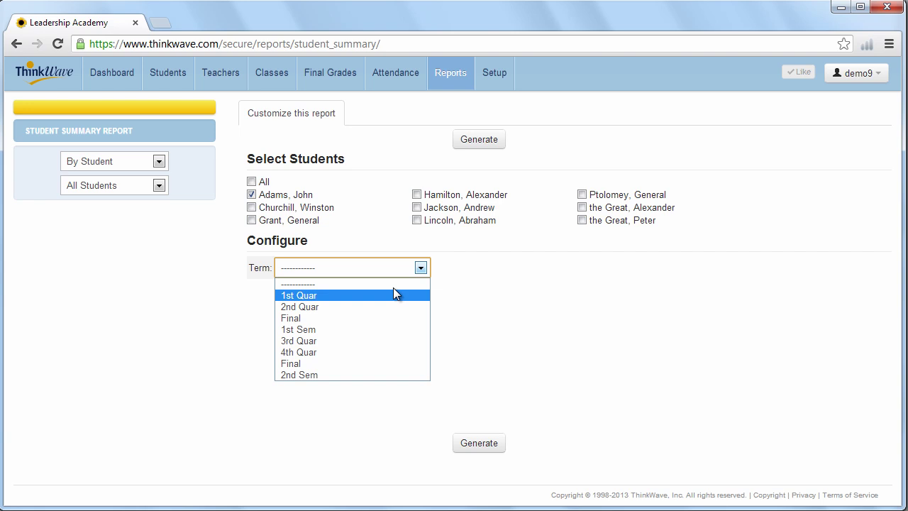
{"action": "left_click", "coordinate": [376, 329]}
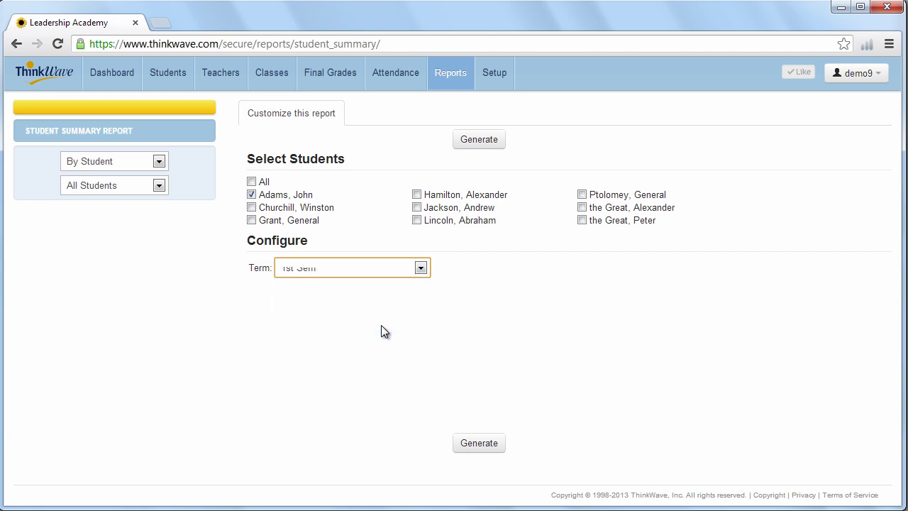
{"action": "left_click", "coordinate": [468, 142]}
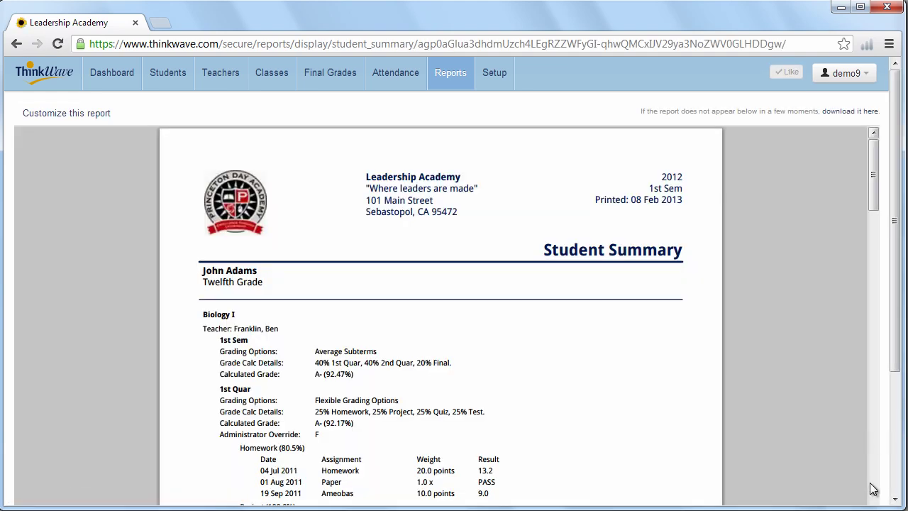
Look through the student summary's grading options, calculated grades and assignment results for each class, and return to the reports list.
{"action": "scroll", "coordinate": [873, 489], "scroll_direction": "down", "scroll_amount": 5}
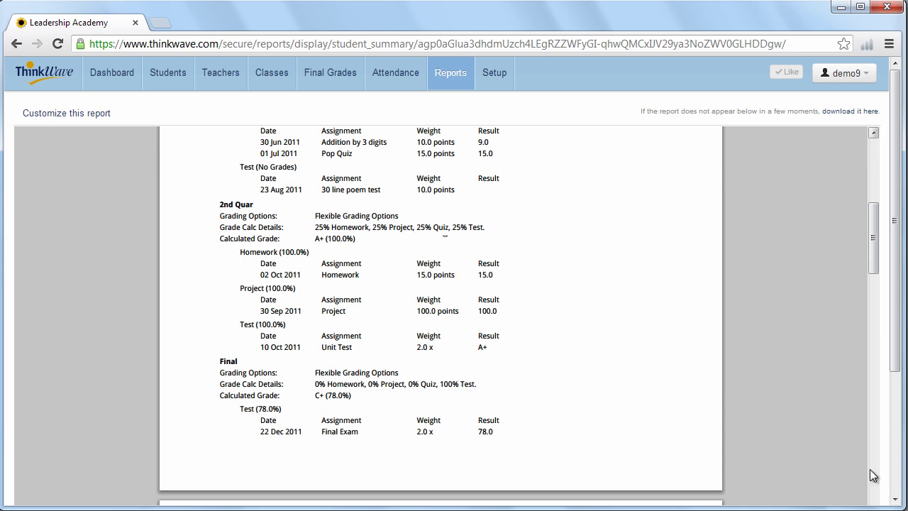
{"action": "scroll", "coordinate": [880, 477], "scroll_direction": "down", "scroll_amount": 5}
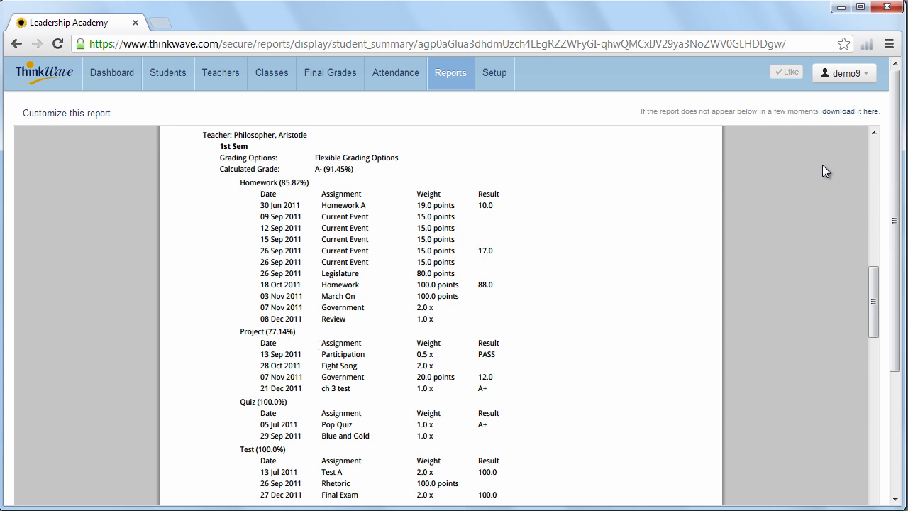
{"action": "scroll", "coordinate": [871, 150], "scroll_direction": "up", "scroll_amount": 10}
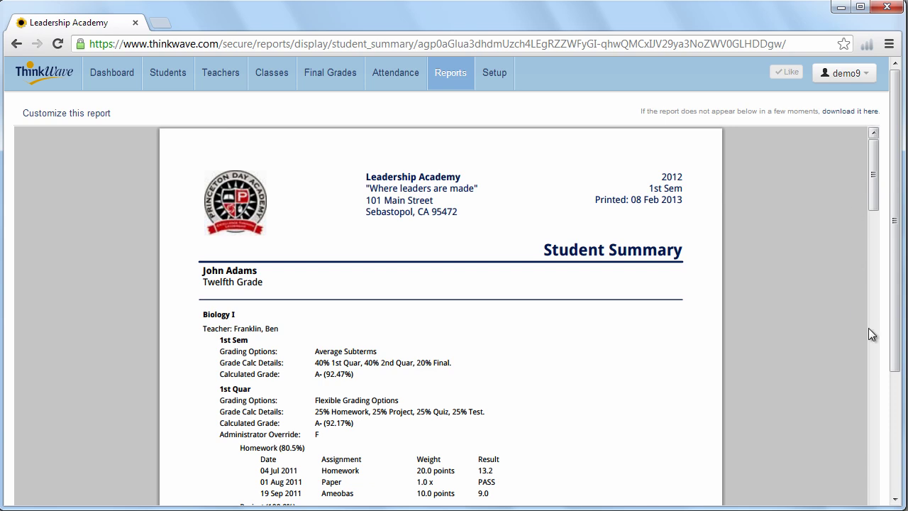
{"action": "left_click", "coordinate": [461, 86]}
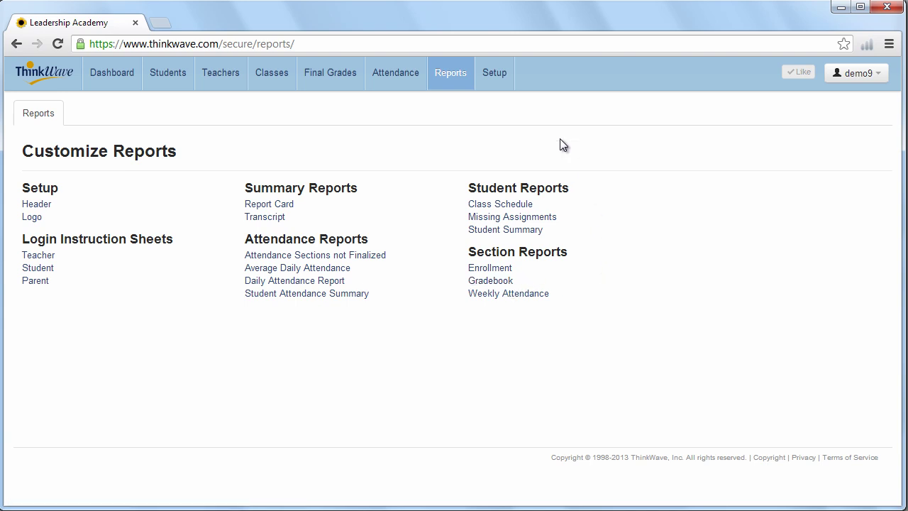
Open the school's final grade scales in the setup area and examine the default, custom and non-calculated scales plus the additional options.
{"action": "left_click", "coordinate": [508, 82]}
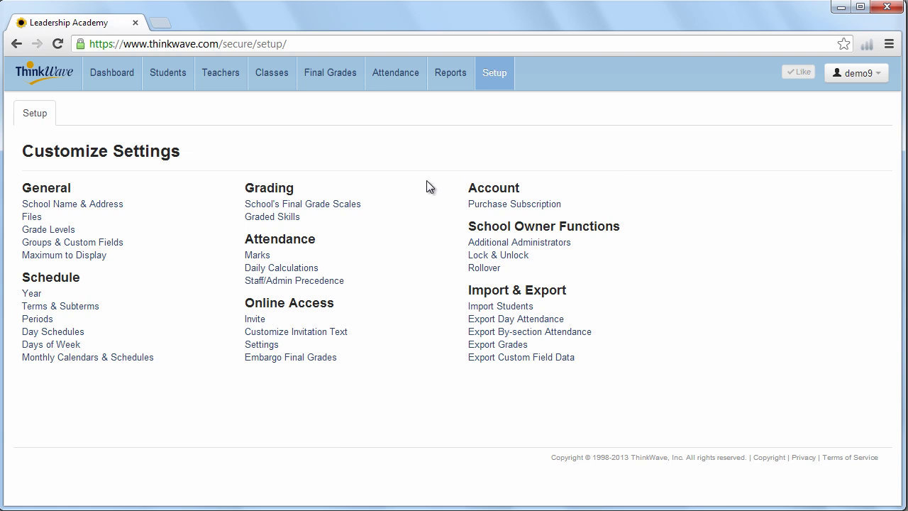
{"action": "left_click", "coordinate": [334, 211]}
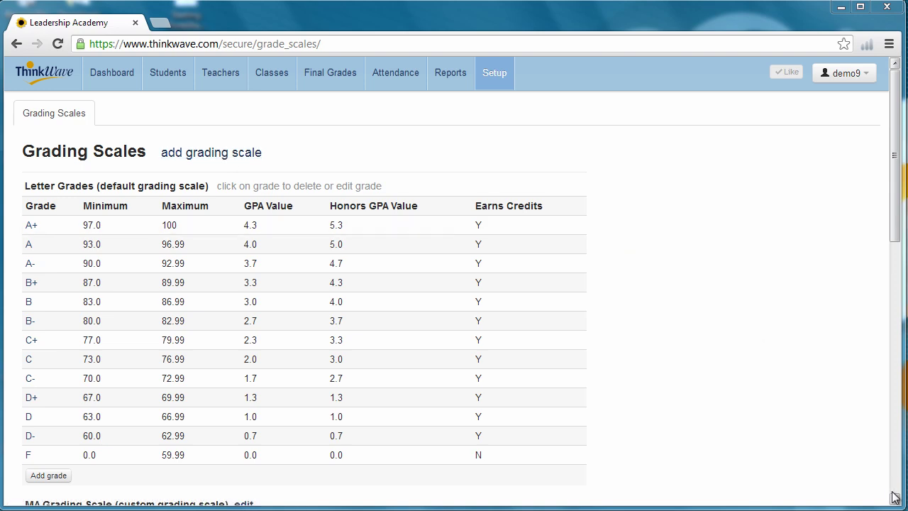
{"action": "scroll", "coordinate": [896, 498], "scroll_direction": "down", "scroll_amount": 5}
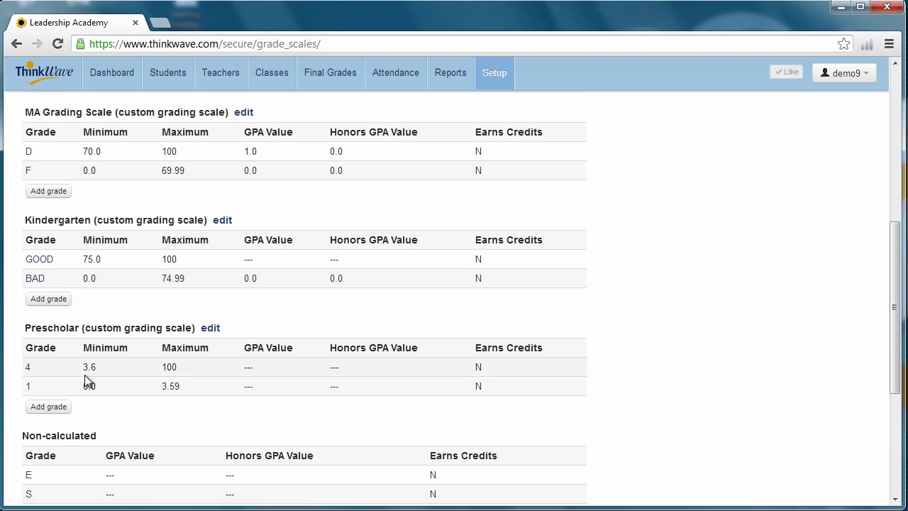
{"action": "left_click", "coordinate": [896, 501]}
{"action": "left_click", "coordinate": [896, 501]}
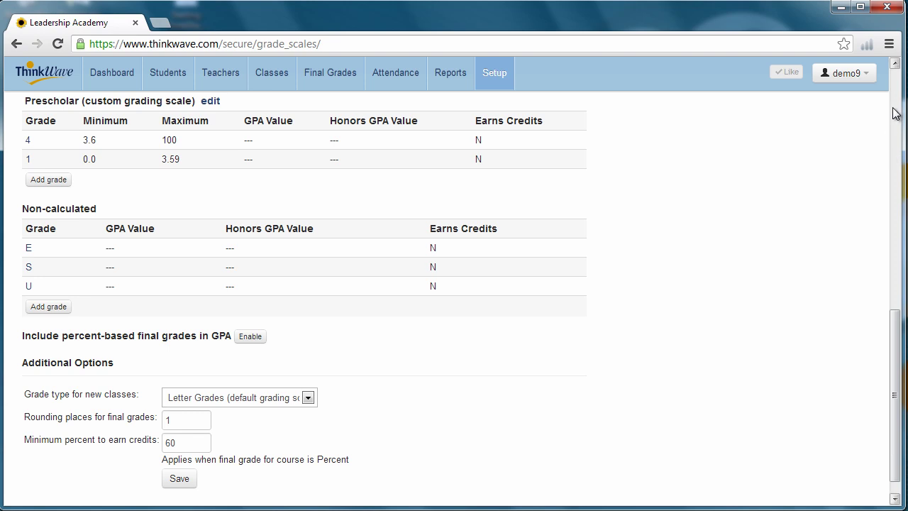
{"action": "scroll", "coordinate": [896, 114], "scroll_direction": "up", "scroll_amount": 10}
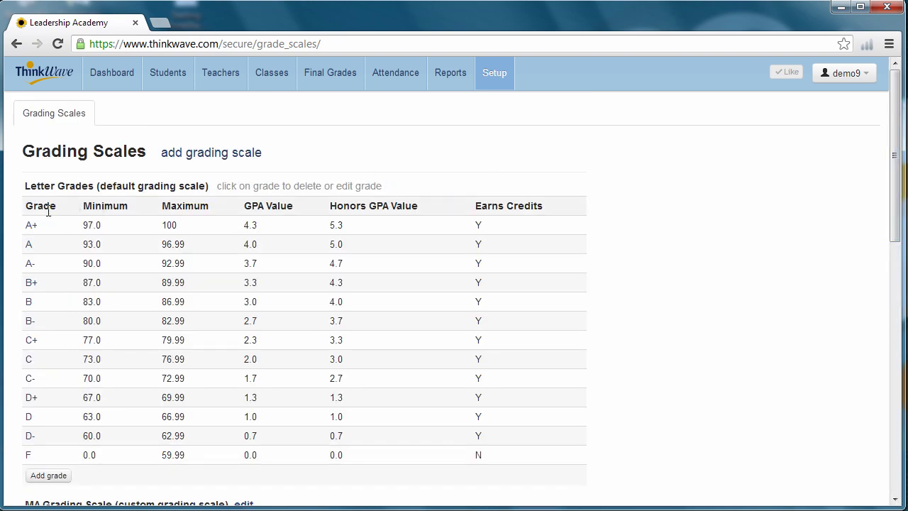
Try renaming the A+ grade in the default letter grading scale as 1, and leave the grade type without saving.
{"action": "left_click", "coordinate": [36, 228]}
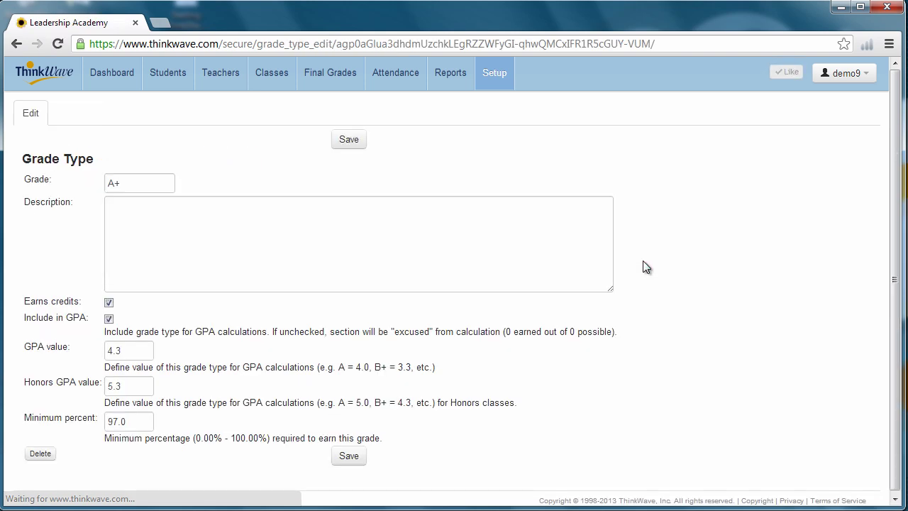
{"action": "left_click", "coordinate": [154, 177]}
{"action": "key", "text": "BackSpace"}
{"action": "key", "text": "BackSpace"}
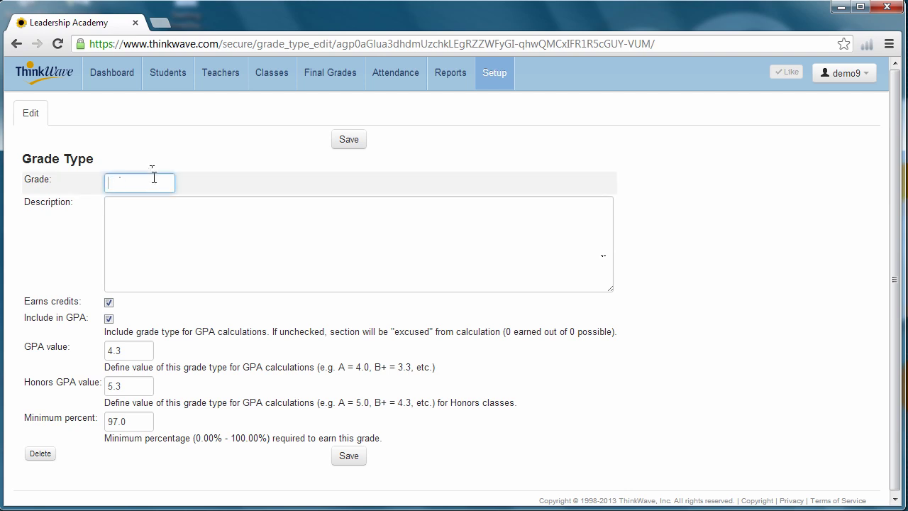
{"action": "type", "text": "1"}
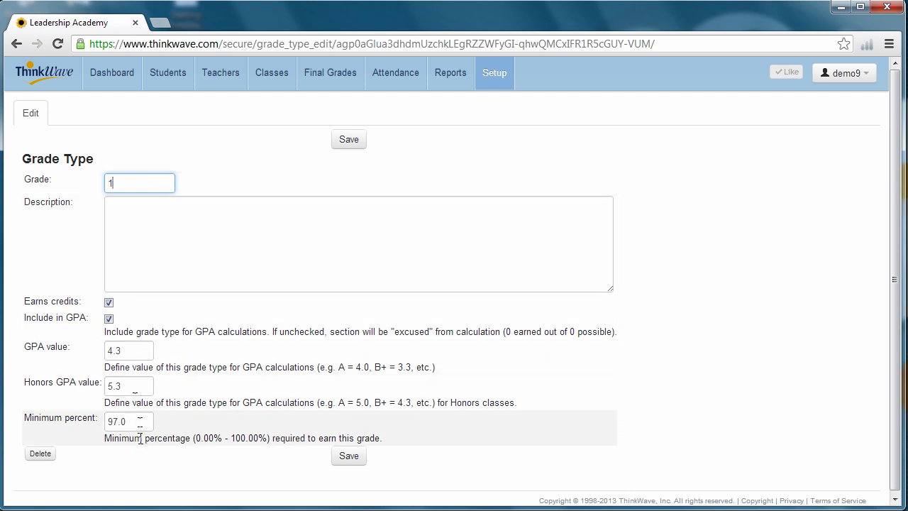
{"action": "left_click", "coordinate": [16, 43]}
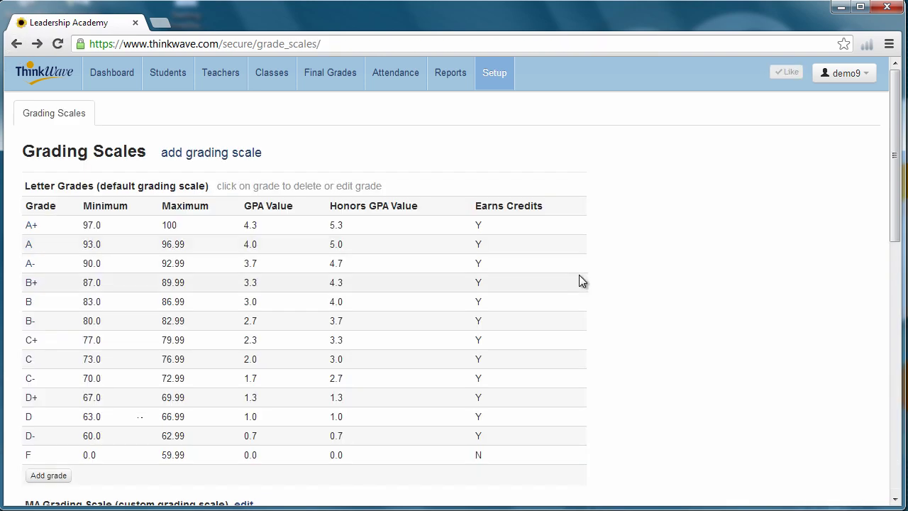
Open the Graded Skills settings, view the defined skills and standards, and return to the setup overview.
{"action": "left_click", "coordinate": [493, 86]}
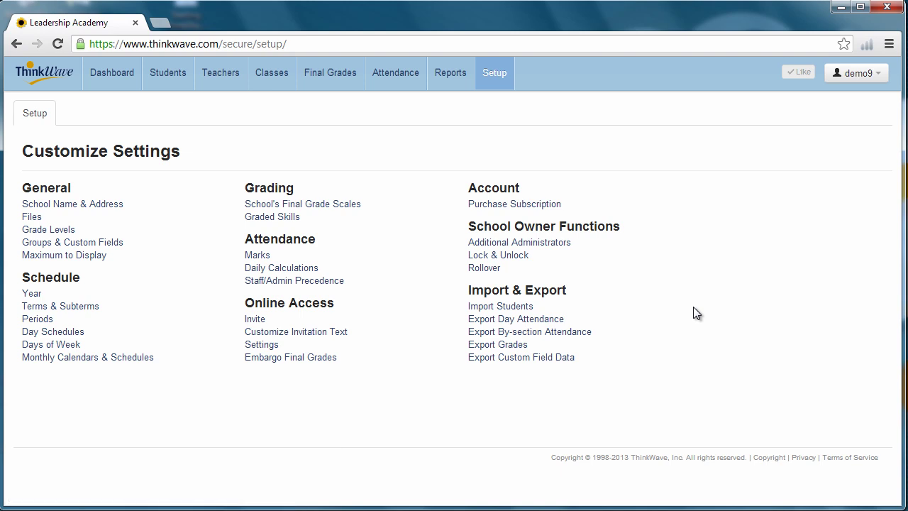
{"action": "left_click", "coordinate": [269, 219]}
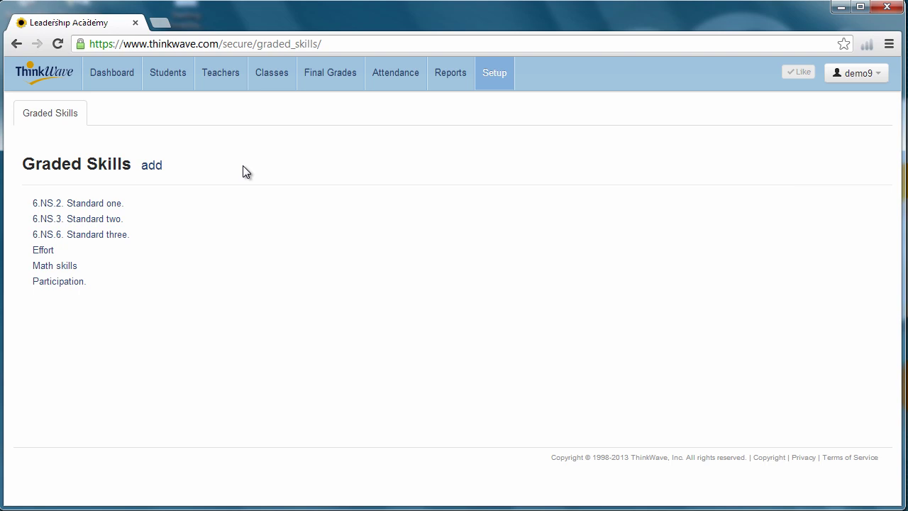
{"action": "left_click", "coordinate": [17, 44]}
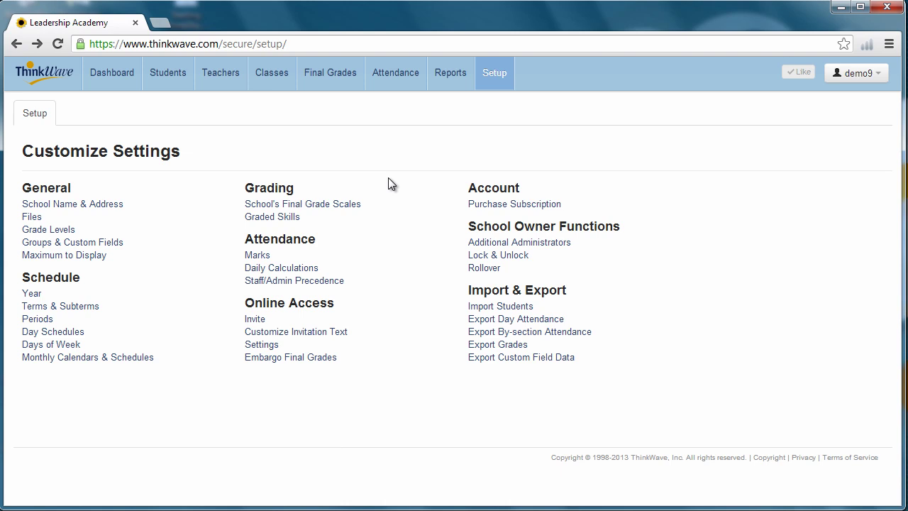
View the uploaded files list and the Grade Levels settings, returning to the setup overview after each.
{"action": "left_click", "coordinate": [39, 222]}
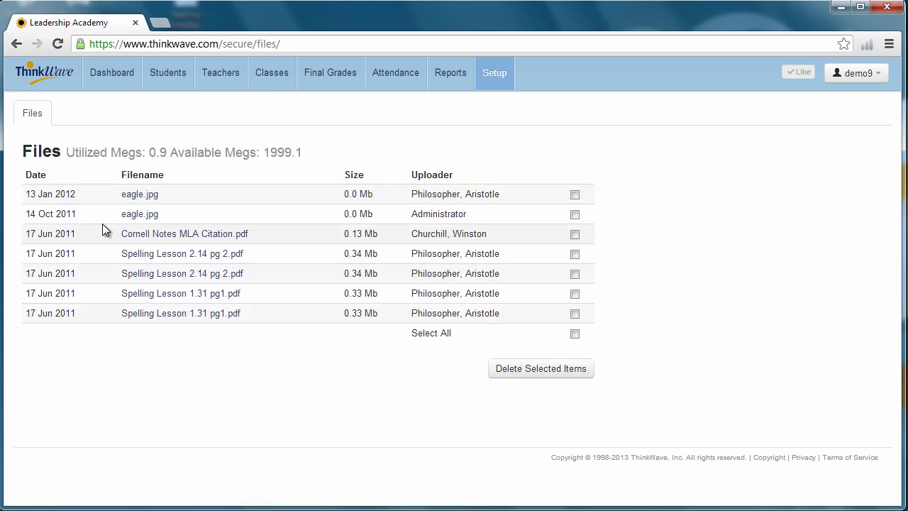
{"action": "left_click", "coordinate": [18, 46]}
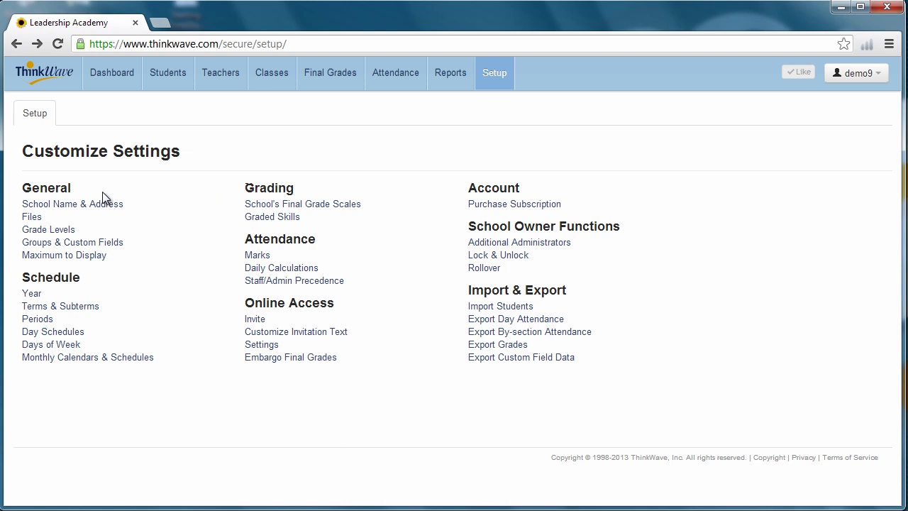
{"action": "left_click", "coordinate": [60, 230]}
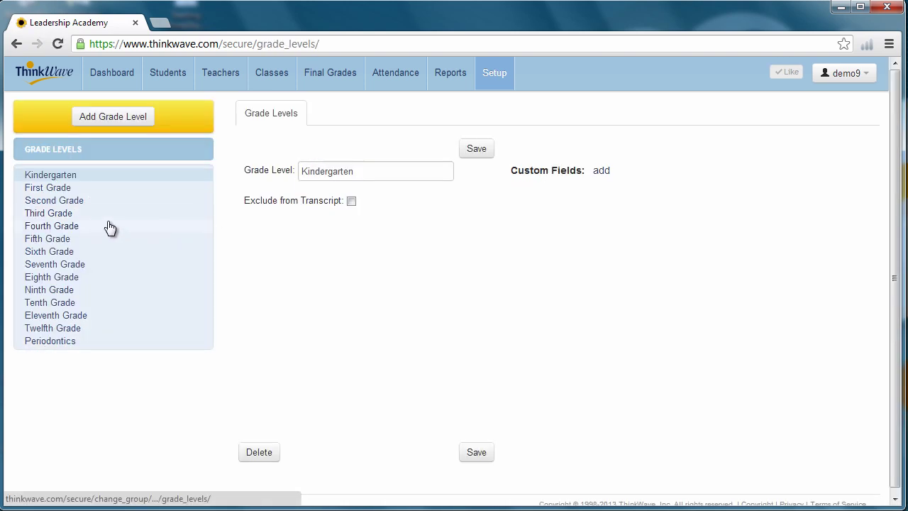
{"action": "left_click", "coordinate": [18, 45]}
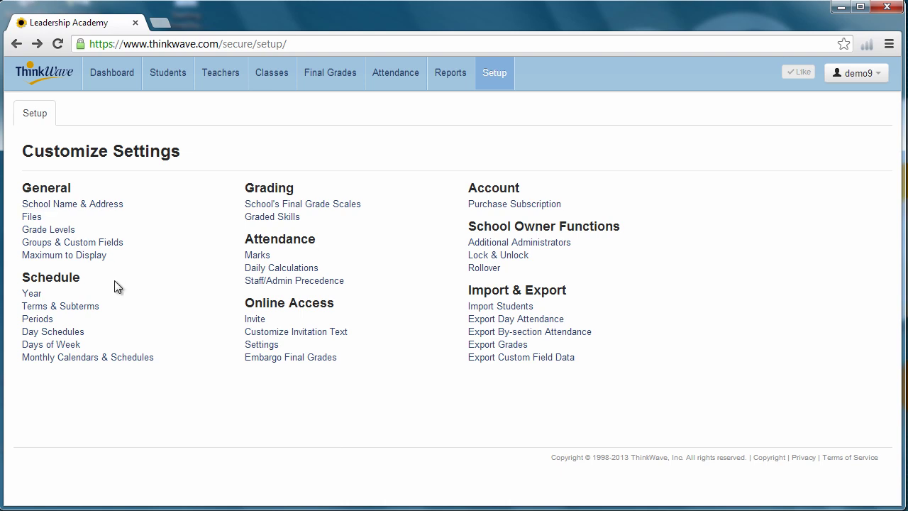
Open Groups & Custom Fields, examine the Varsity custom field's choices and student records, and return to the setup overview.
{"action": "left_click", "coordinate": [81, 246]}
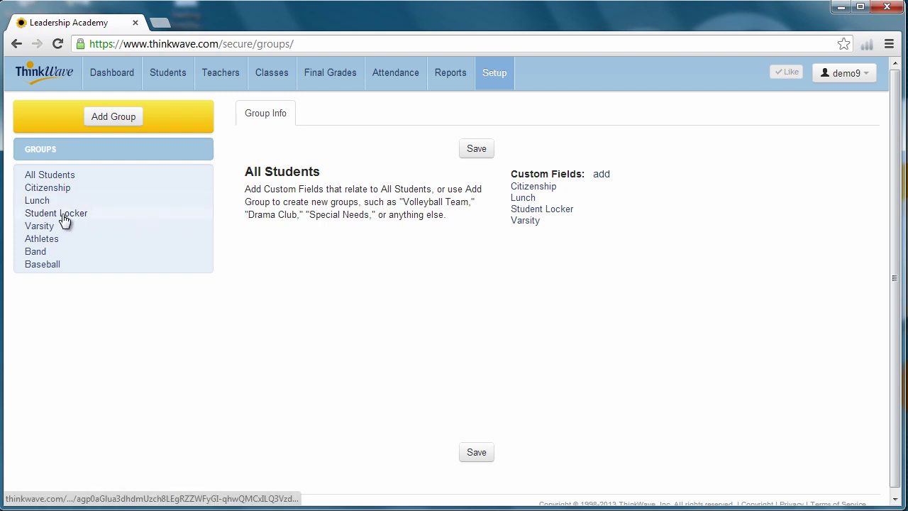
{"action": "left_click", "coordinate": [41, 226]}
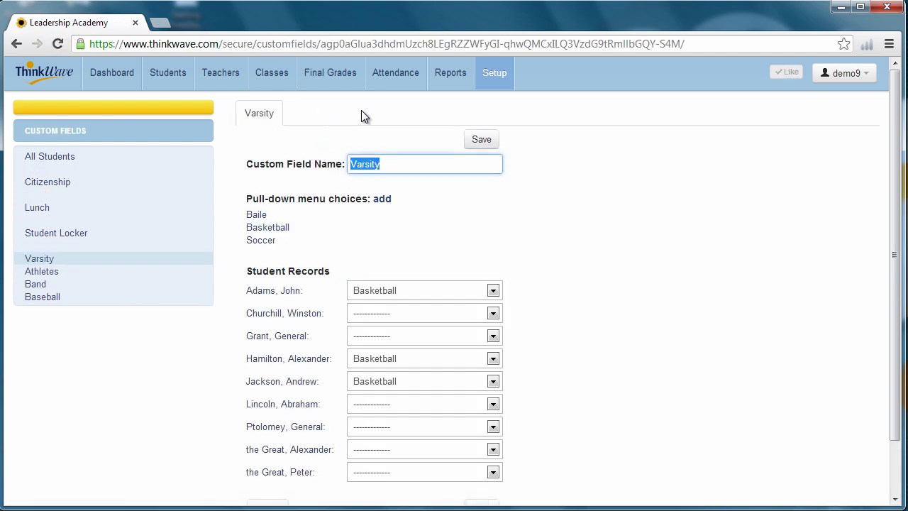
{"action": "left_click", "coordinate": [493, 84]}
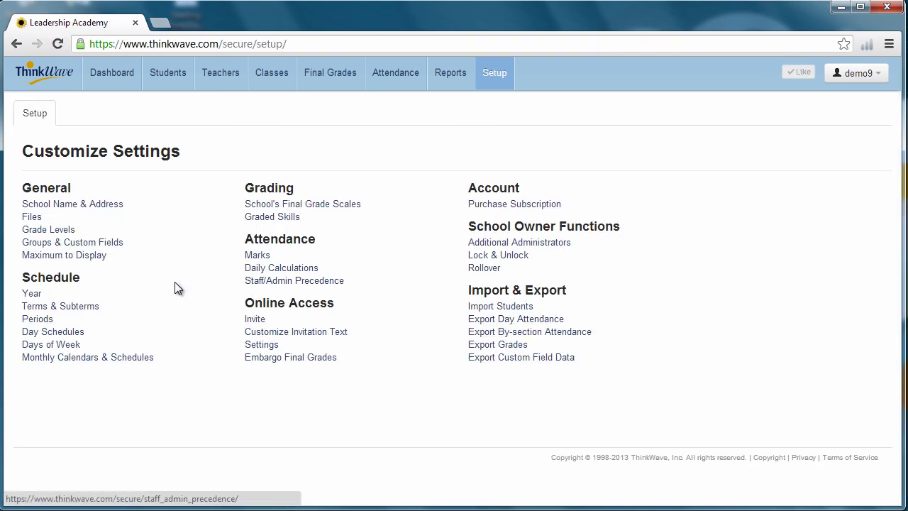
Open the Terms & Subterms schedule settings and look through the terms, periods, day schedules, days of week and monthly calendars.
{"action": "left_click", "coordinate": [61, 307]}
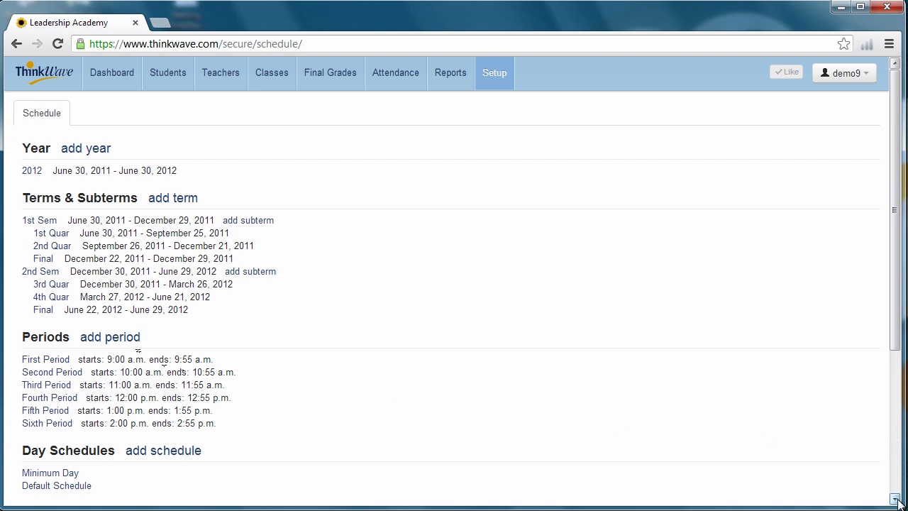
{"action": "scroll", "coordinate": [896, 497], "scroll_direction": "down", "scroll_amount": 2}
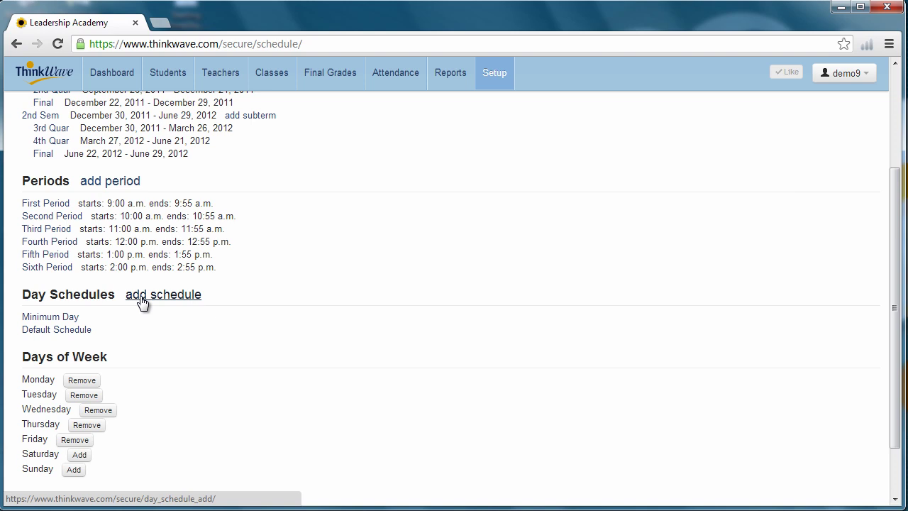
{"action": "left_click", "coordinate": [893, 474]}
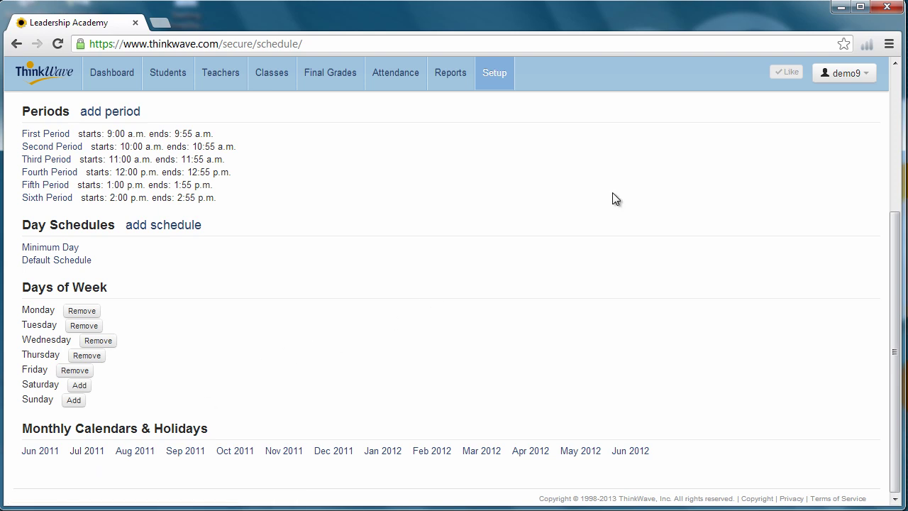
Return to the setup overview, open the attendance Marks settings, and view the Absent mark's ADA status choices.
{"action": "scroll", "coordinate": [781, 113], "scroll_direction": "up", "scroll_amount": 3}
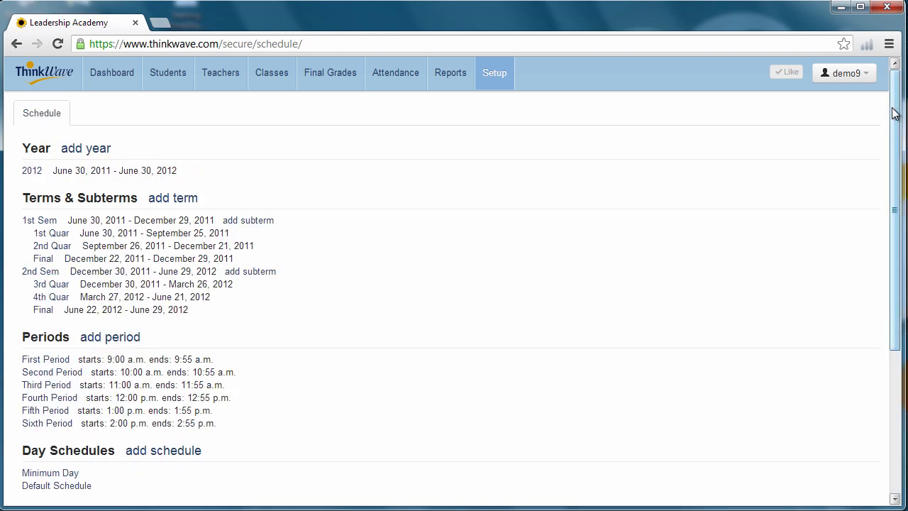
{"action": "left_click", "coordinate": [500, 76]}
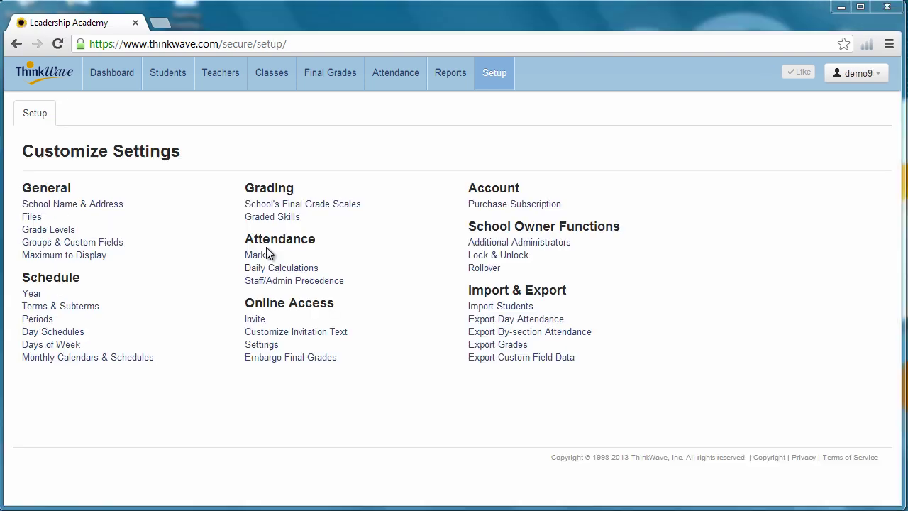
{"action": "left_click", "coordinate": [258, 259]}
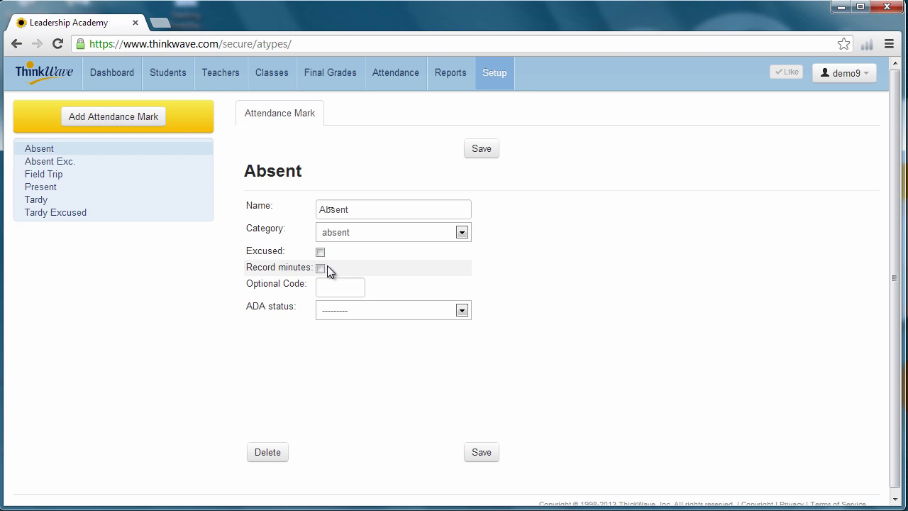
{"action": "left_click", "coordinate": [458, 313]}
{"action": "left_click", "coordinate": [456, 314]}
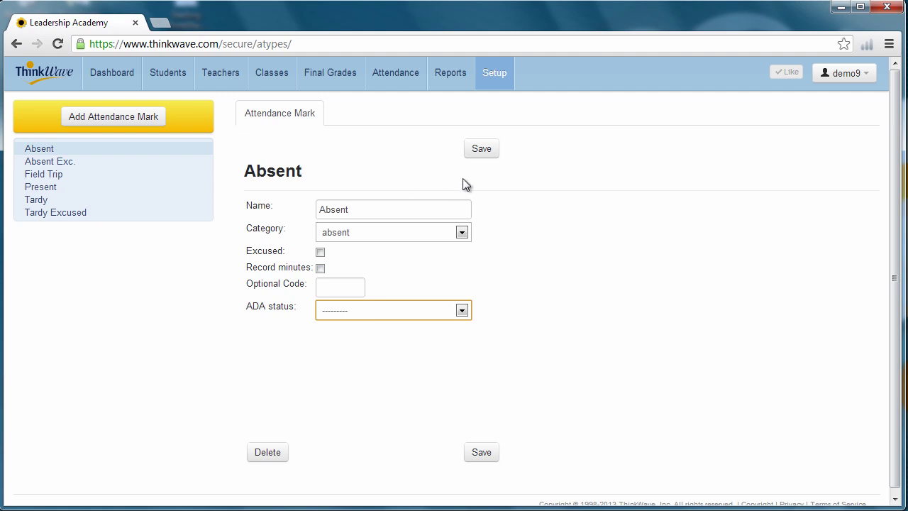
Go back to the setup overview, view the Daily Calculations rules for attendance, and return to the overview.
{"action": "left_click", "coordinate": [488, 85]}
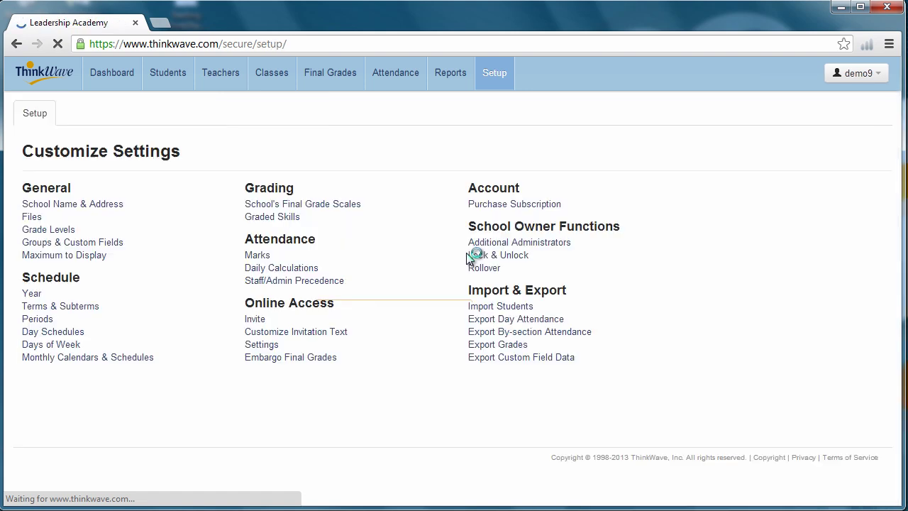
{"action": "left_click", "coordinate": [297, 271]}
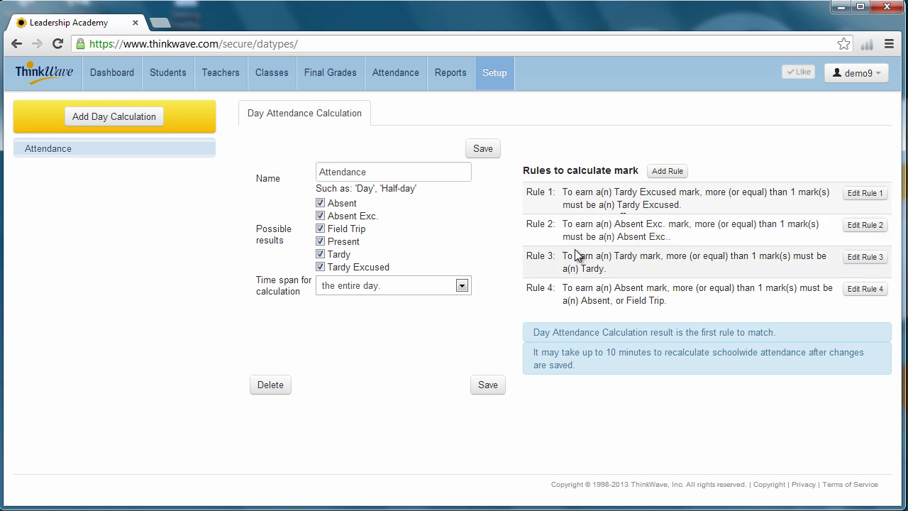
{"action": "left_click", "coordinate": [495, 74]}
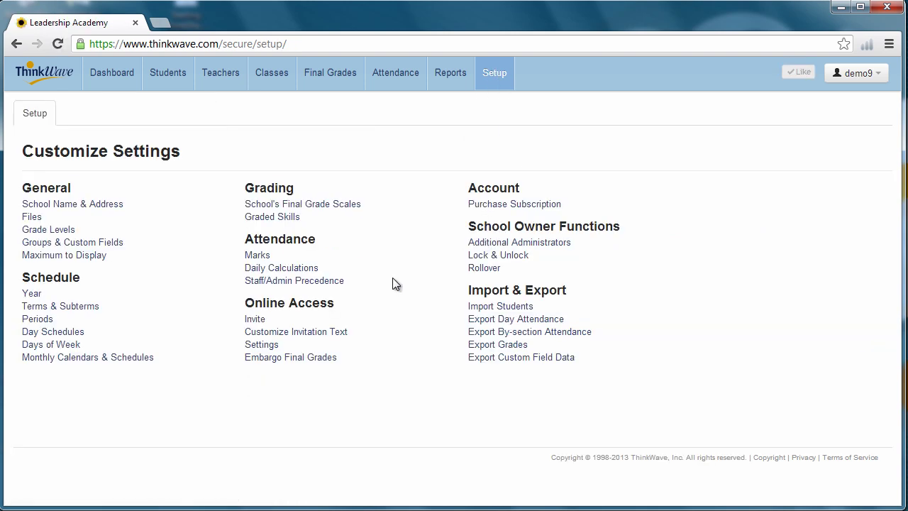
Open the Online Access invitations and select all listed students.
{"action": "left_click", "coordinate": [255, 321]}
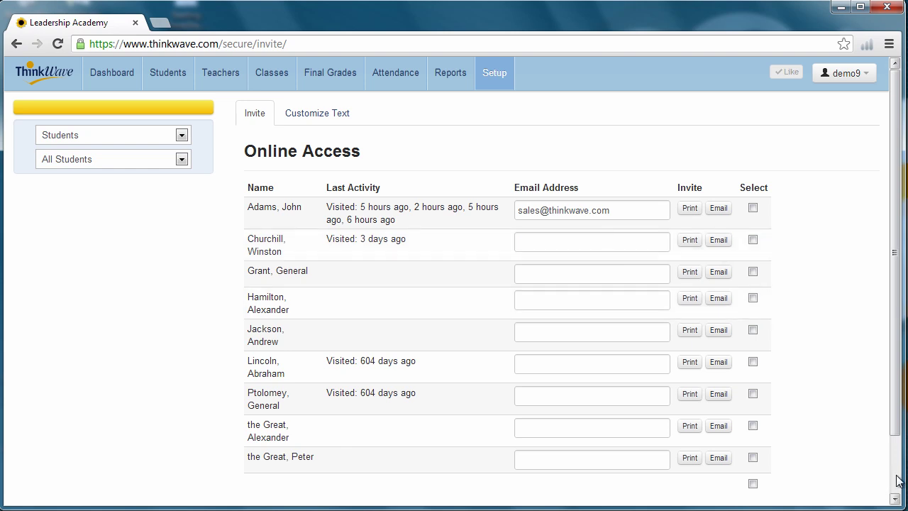
{"action": "scroll", "coordinate": [871, 495], "scroll_direction": "down", "scroll_amount": 1}
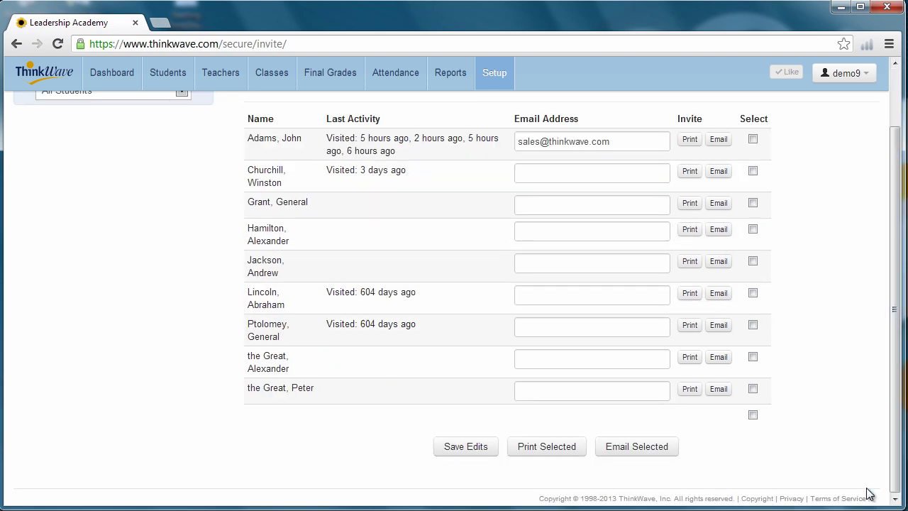
{"action": "left_click", "coordinate": [753, 415]}
{"action": "scroll", "coordinate": [765, 167], "scroll_direction": "up", "scroll_amount": 1}
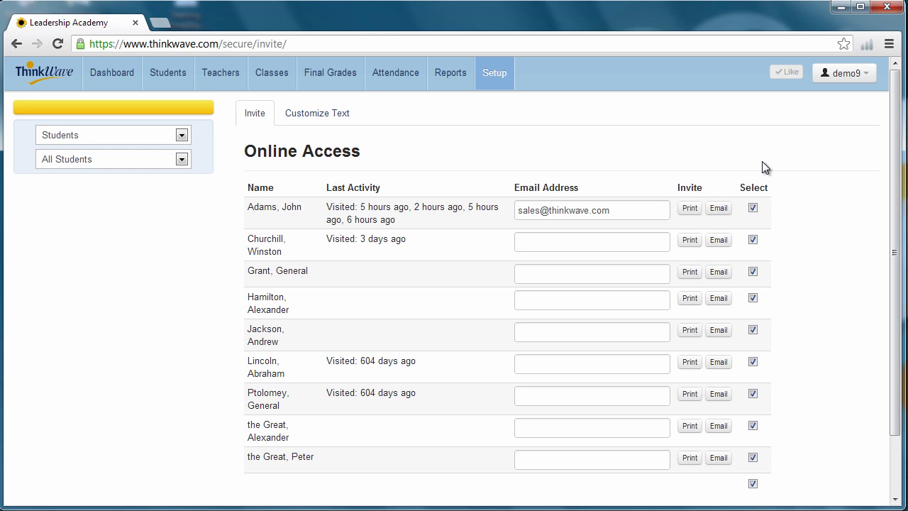
Leave the invitations, view the Embargo Final Grades settings, and return to the setup overview.
{"action": "left_click", "coordinate": [493, 80]}
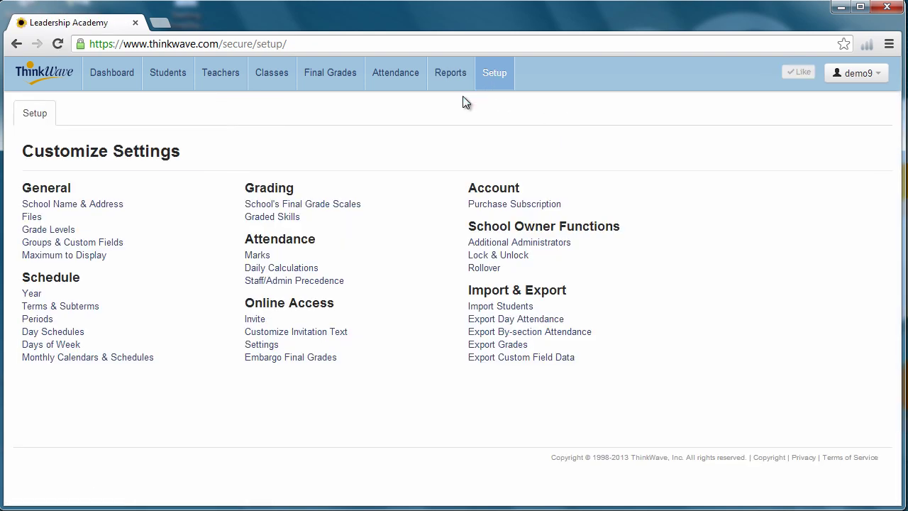
{"action": "left_click", "coordinate": [301, 358]}
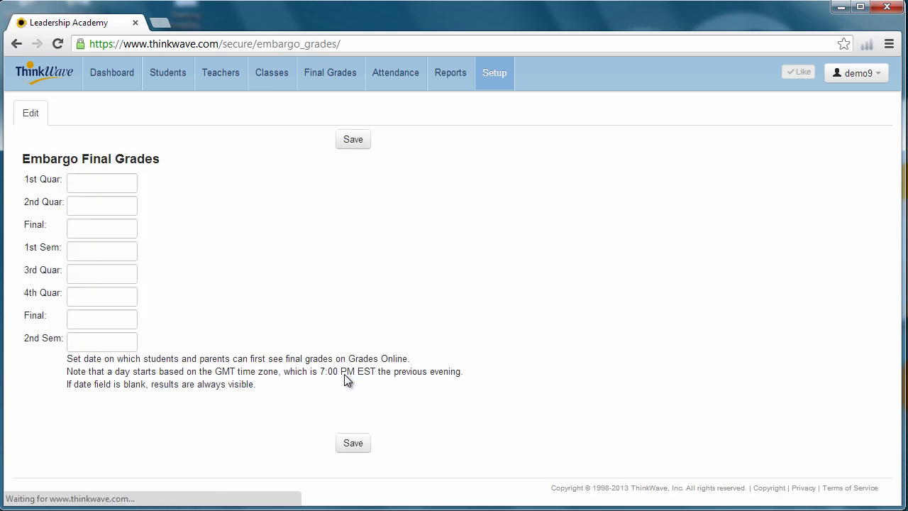
{"action": "left_click", "coordinate": [16, 49]}
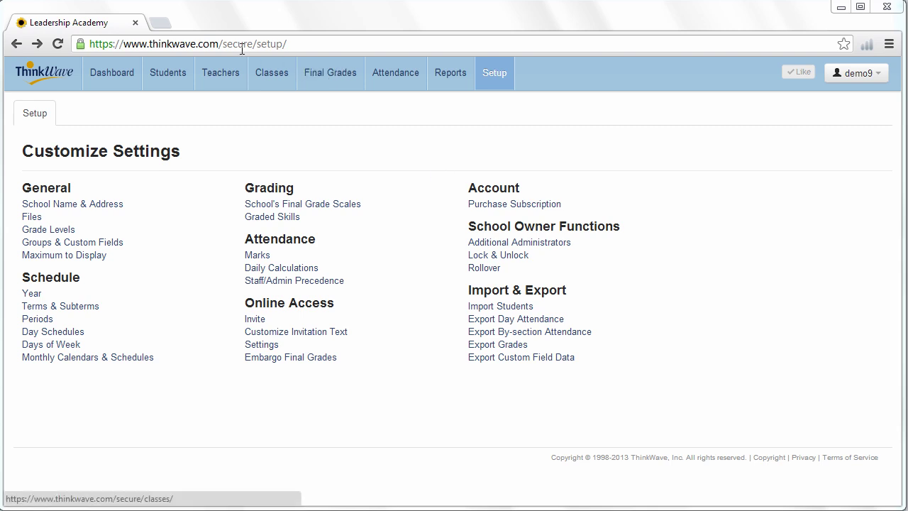
Open the first teacher's record and log in to visit that teacher's account.
{"action": "left_click", "coordinate": [228, 83]}
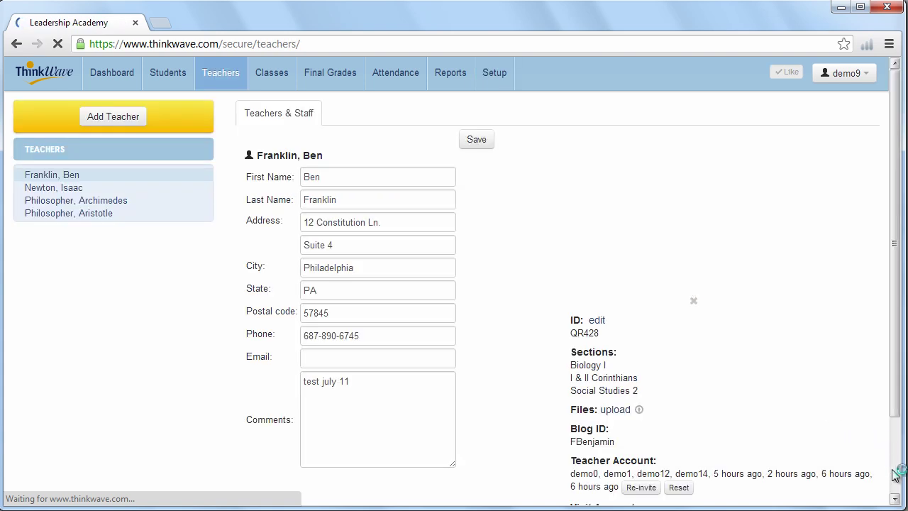
{"action": "scroll", "coordinate": [896, 474], "scroll_direction": "down", "scroll_amount": 3}
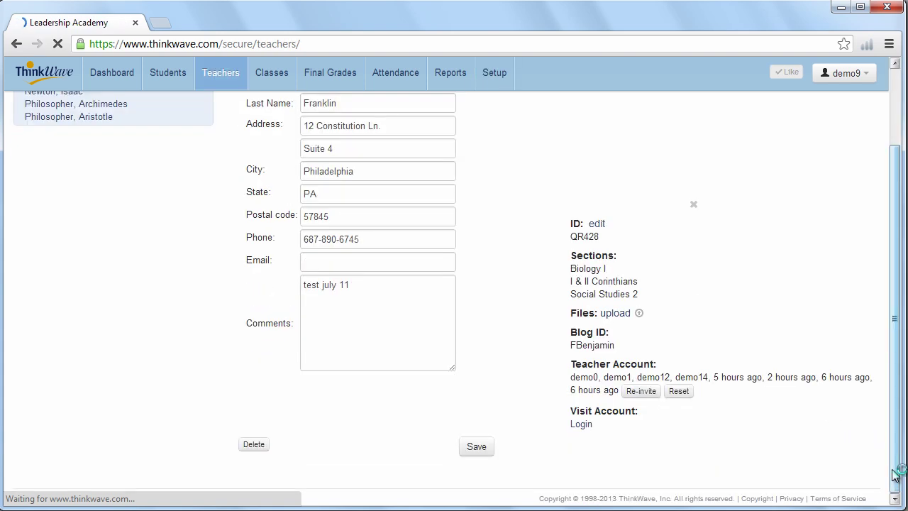
{"action": "left_click", "coordinate": [583, 424]}
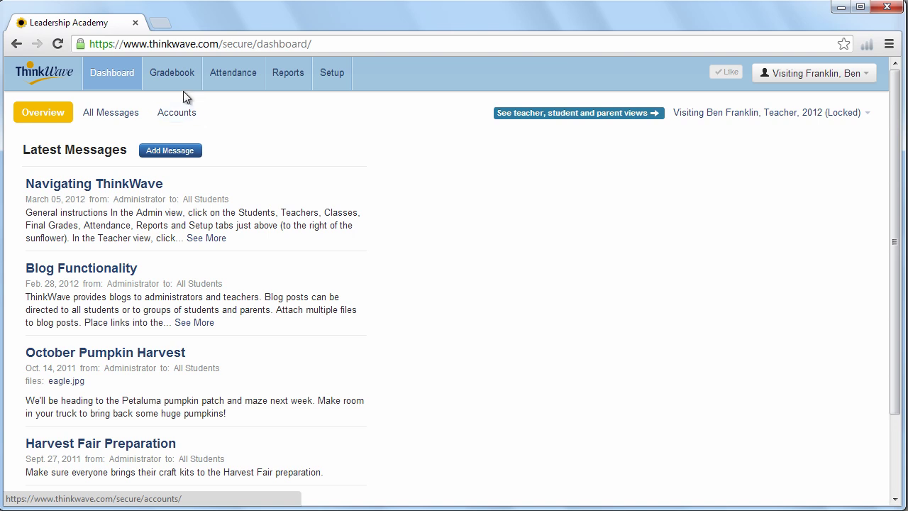
Open the teacher's gradebook and start a new Biology I assignment, viewing the available assignment types.
{"action": "left_click", "coordinate": [173, 74]}
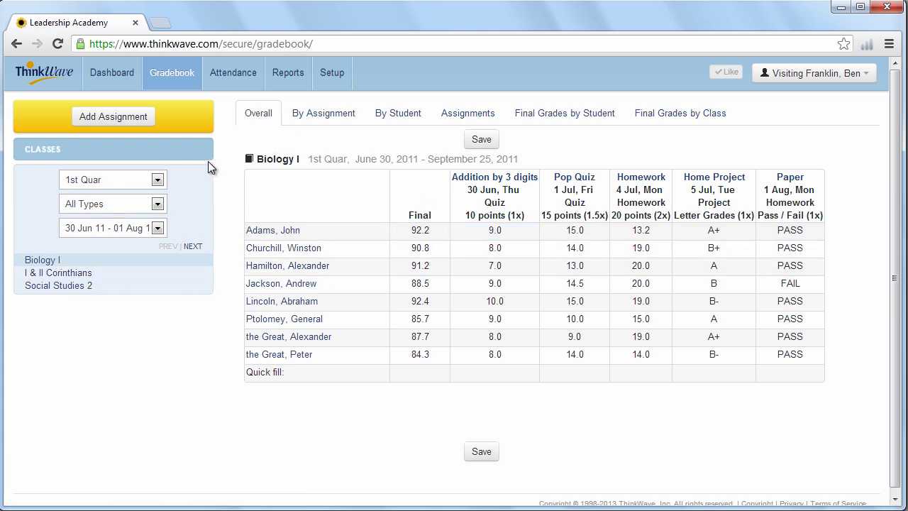
{"action": "left_click", "coordinate": [130, 122]}
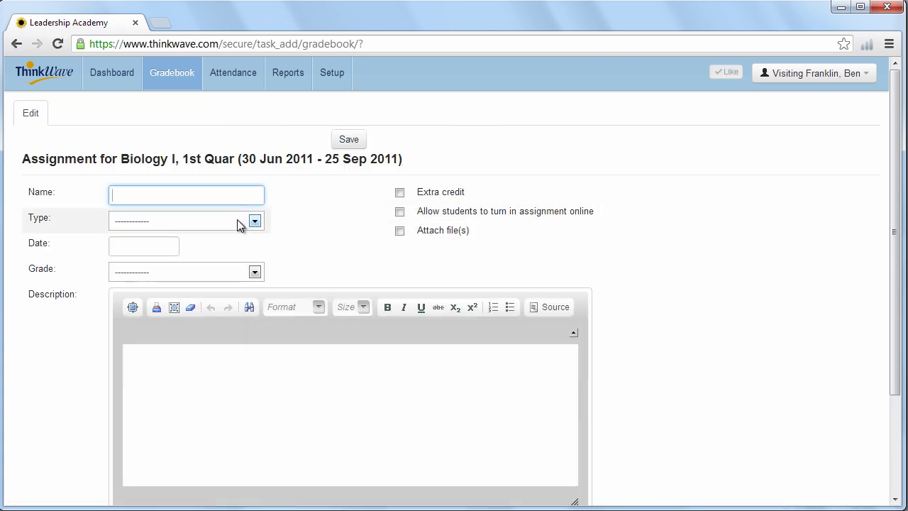
{"action": "left_click", "coordinate": [234, 221]}
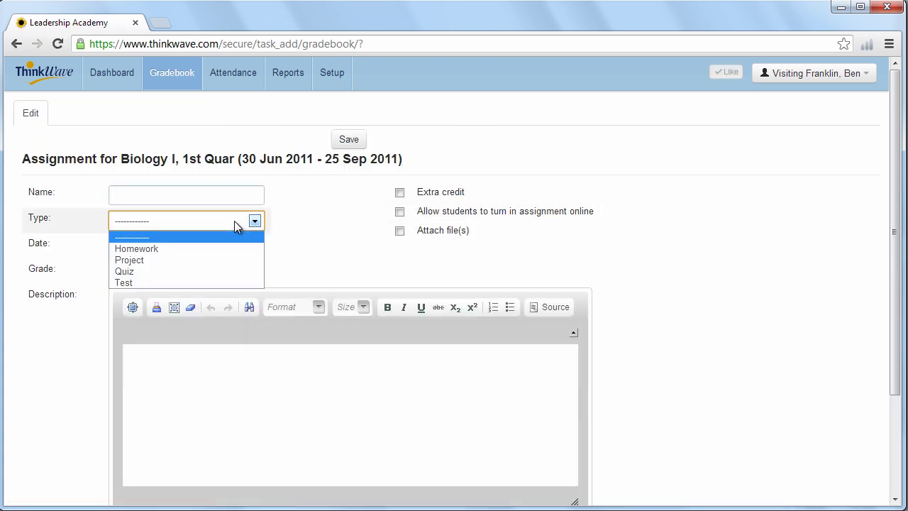
{"action": "left_click", "coordinate": [234, 221]}
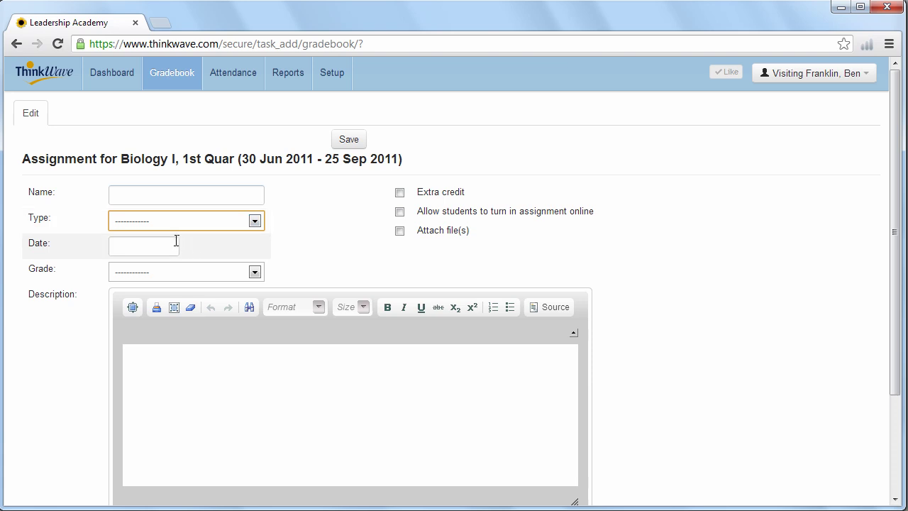
View the new assignment's grade options and description area, and go back to the gradebook without saving.
{"action": "left_click", "coordinate": [215, 272]}
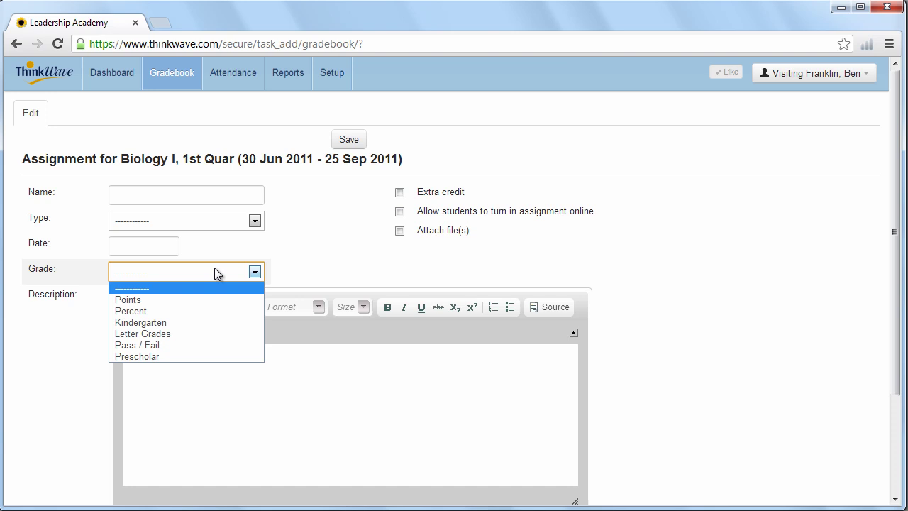
{"action": "left_click", "coordinate": [215, 268]}
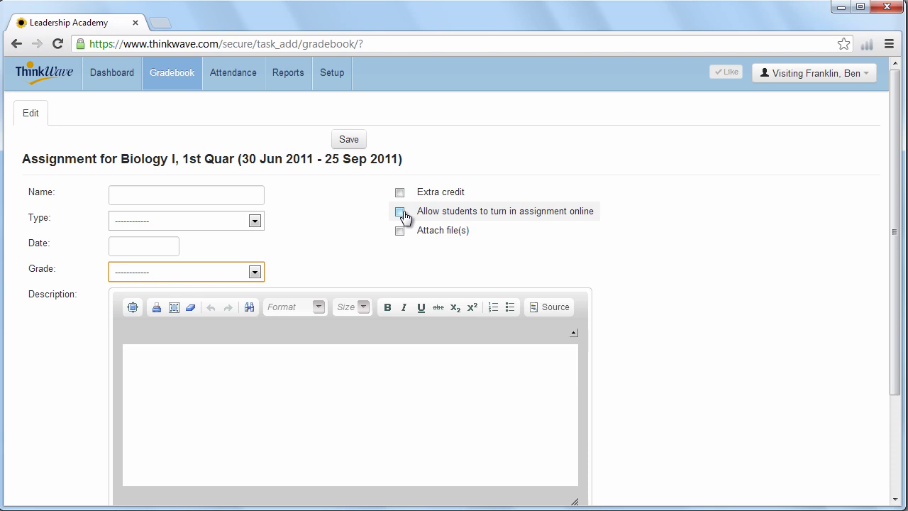
{"action": "left_click", "coordinate": [315, 360]}
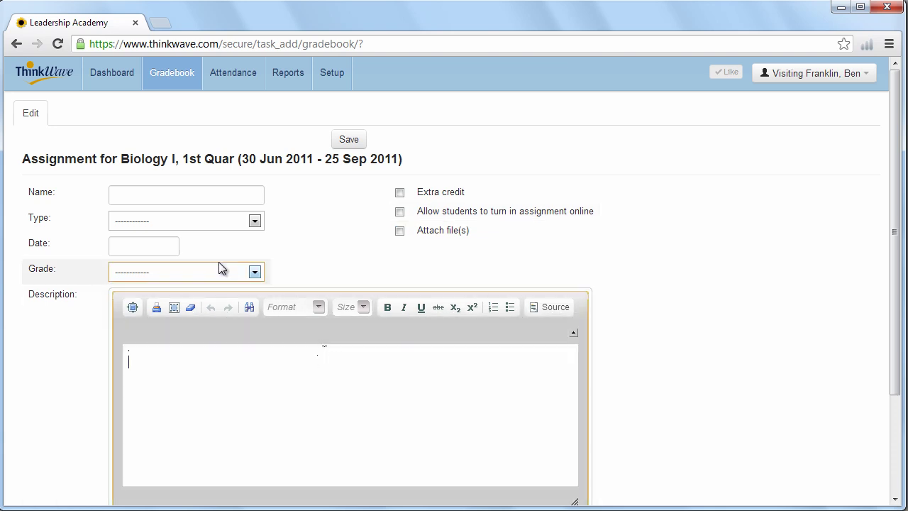
{"action": "left_click", "coordinate": [16, 44]}
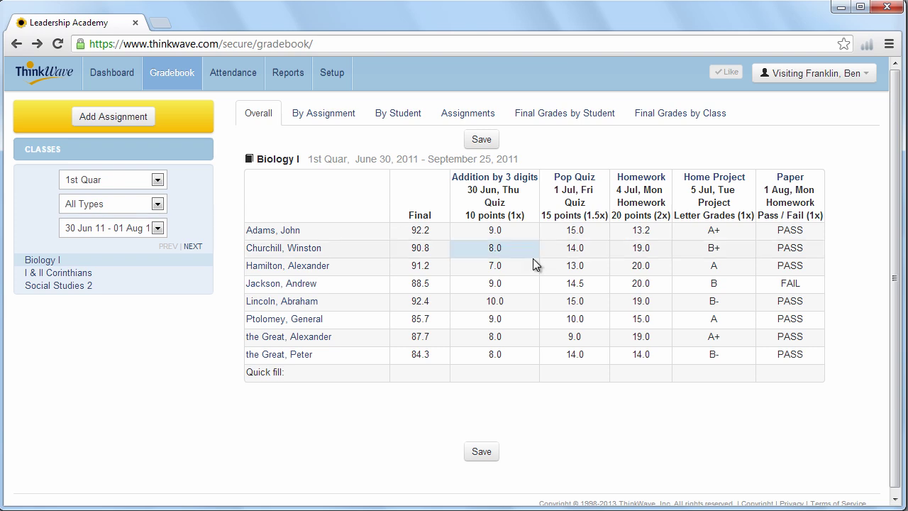
Open the third student's Pop Quiz score and Home Project grade for editing, and view the letter grade choices.
{"action": "left_click", "coordinate": [572, 266]}
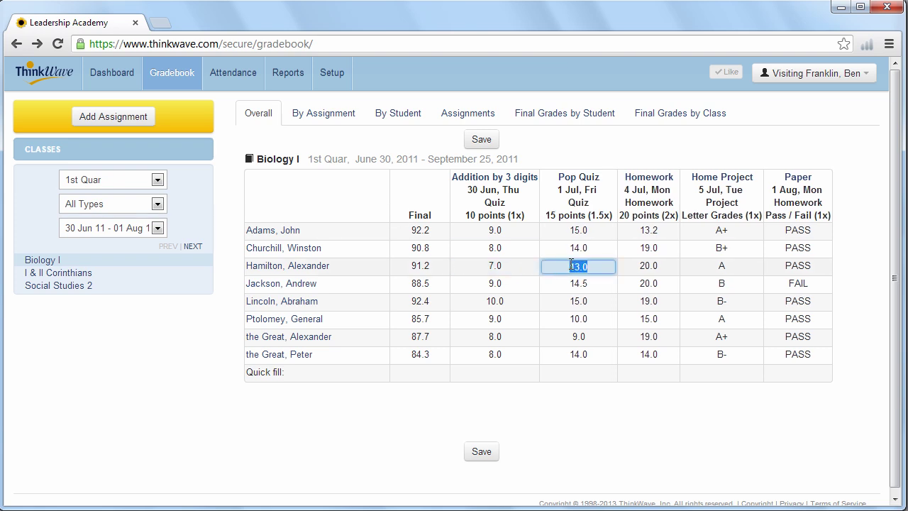
{"action": "left_click", "coordinate": [701, 271]}
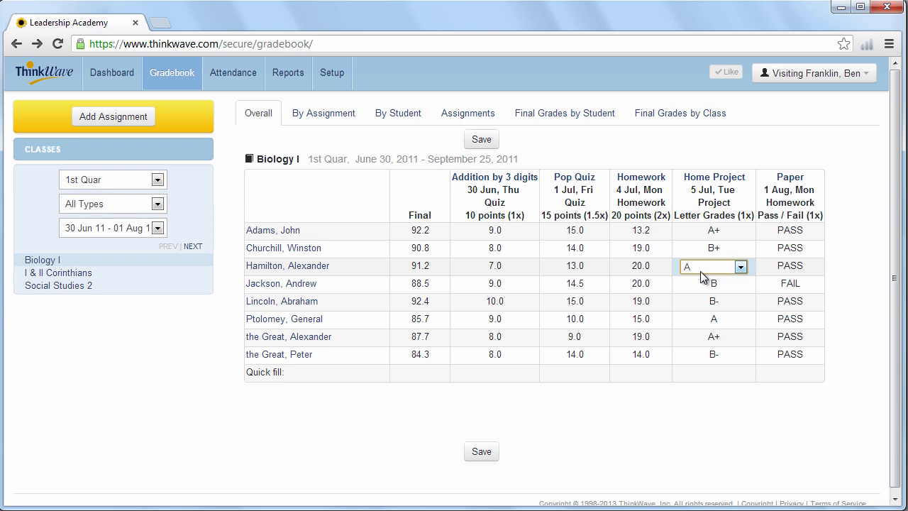
{"action": "left_click", "coordinate": [732, 274]}
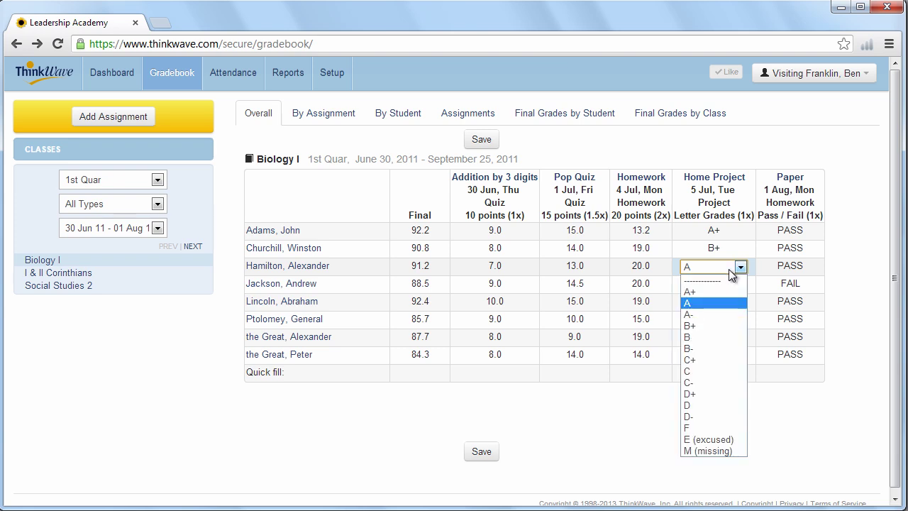
{"action": "left_click", "coordinate": [733, 275]}
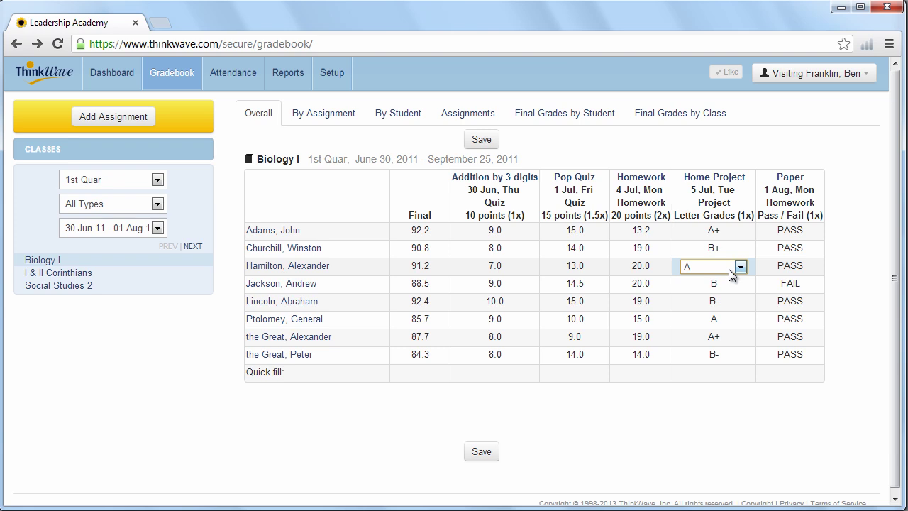
View the Biology I gradebook by assignment and open the first student's comment on Addition by 3 digits for editing.
{"action": "left_click", "coordinate": [323, 112]}
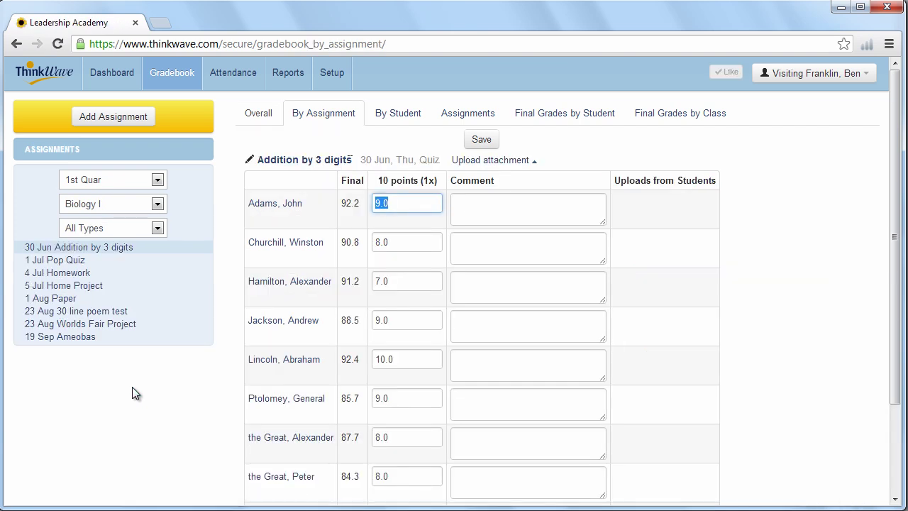
{"action": "left_click", "coordinate": [567, 214]}
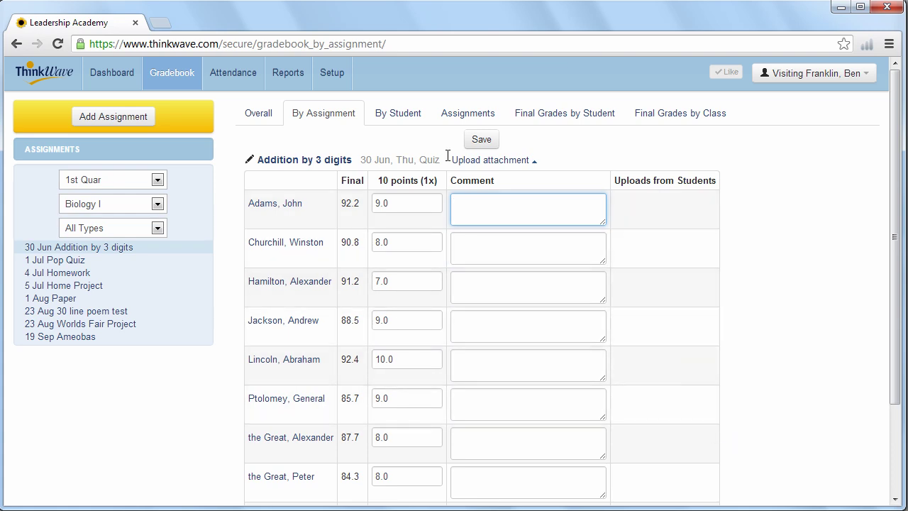
In Final Grades by Class for Biology I, set the grade overrides to 93 for the first student and A for the second.
{"action": "left_click", "coordinate": [649, 114]}
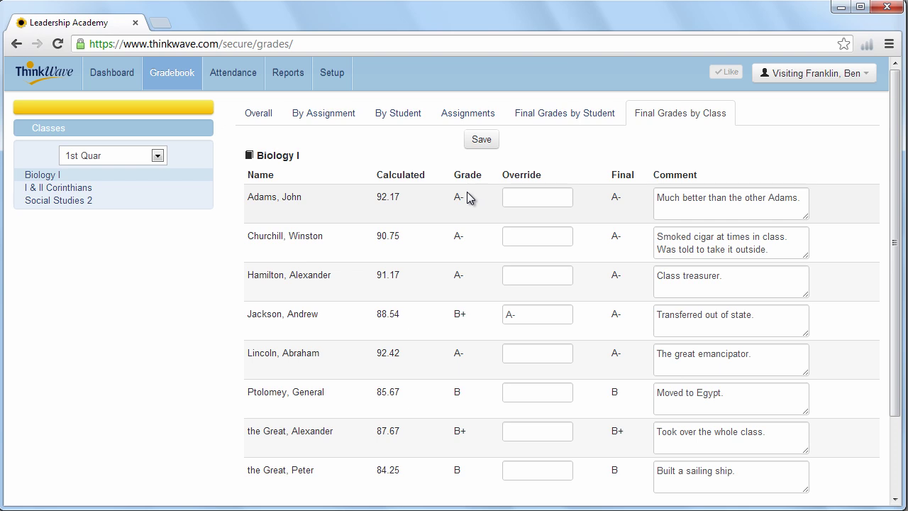
{"action": "left_click", "coordinate": [510, 195]}
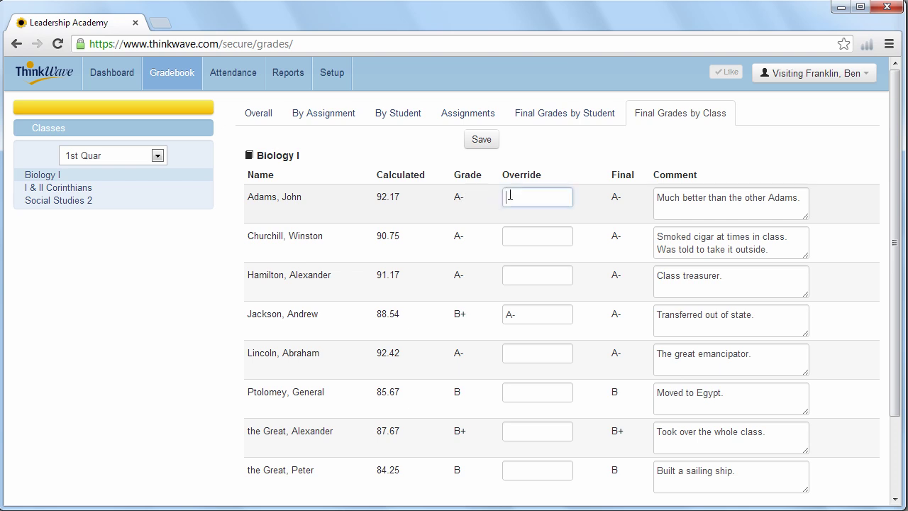
{"action": "type", "text": "93"}
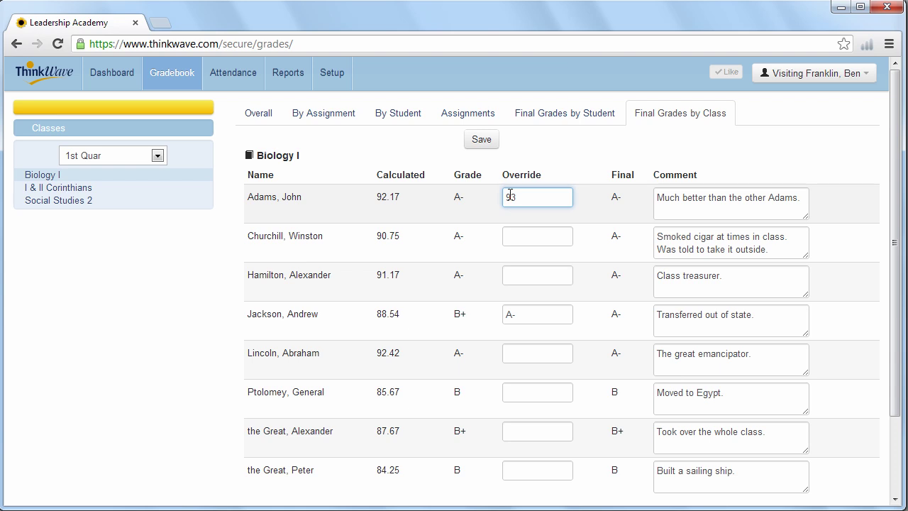
{"action": "left_click", "coordinate": [531, 240]}
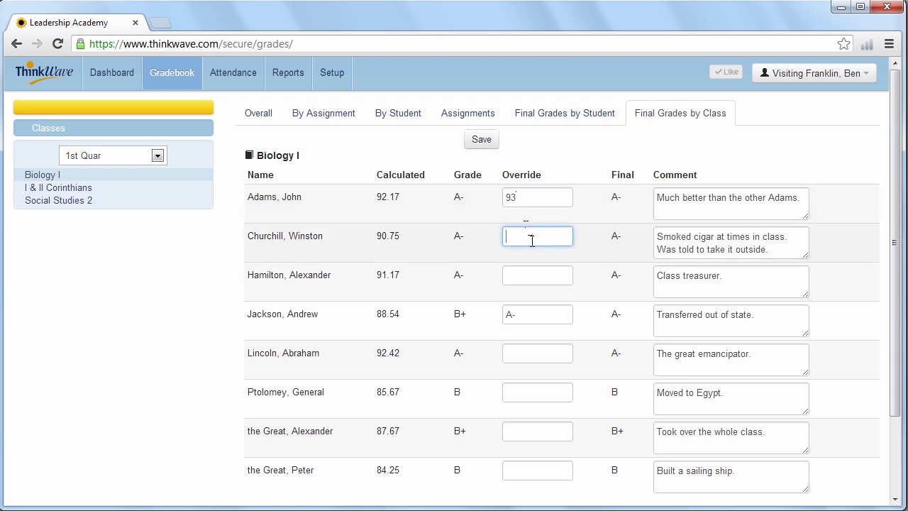
{"action": "type", "text": "A"}
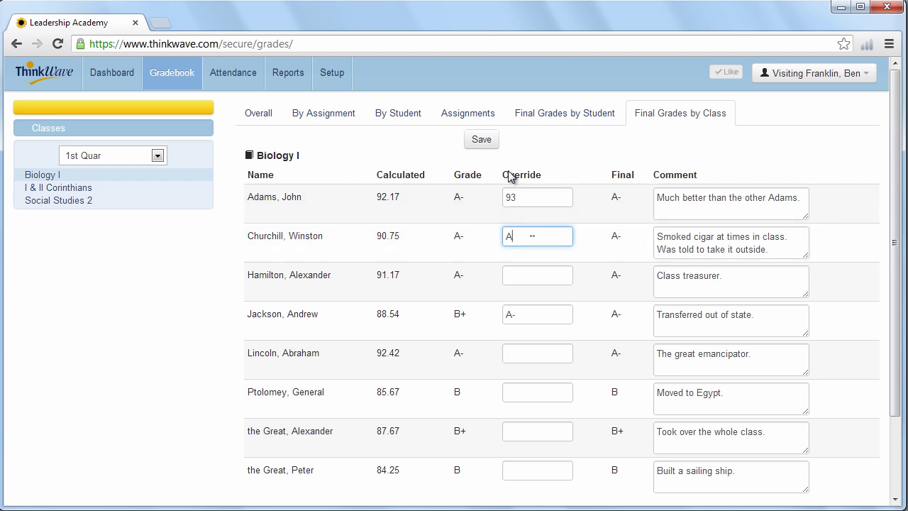
Open the first student's final grade comment for editing, and set the second student's teacher mark to Absent in Biology I attendance.
{"action": "left_click", "coordinate": [683, 207]}
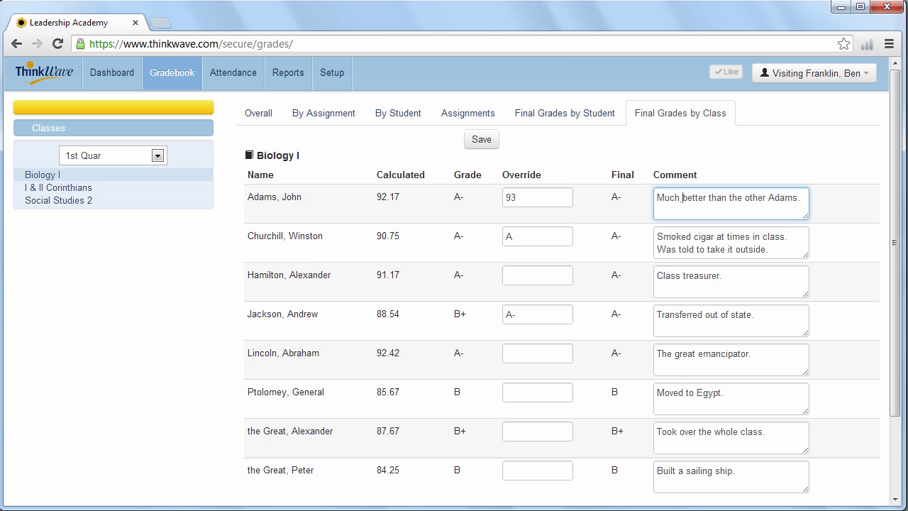
{"action": "left_click", "coordinate": [252, 80]}
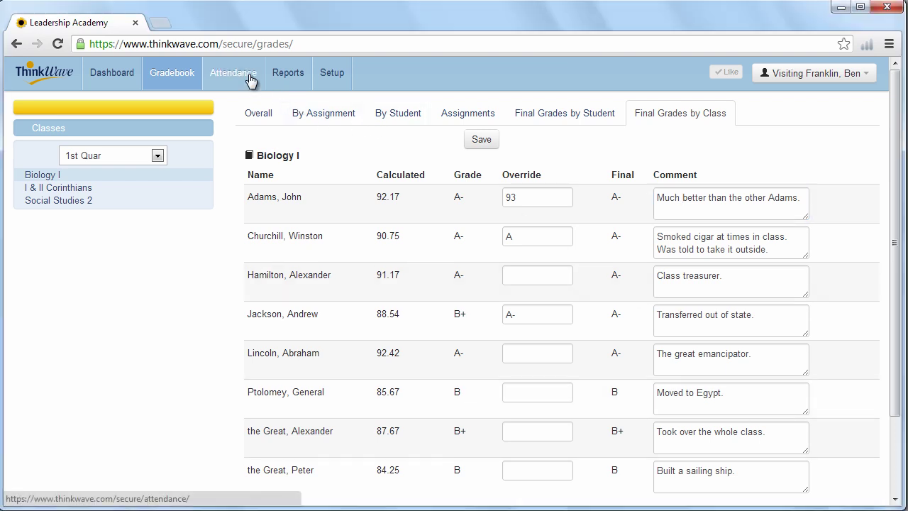
{"action": "left_click", "coordinate": [251, 80]}
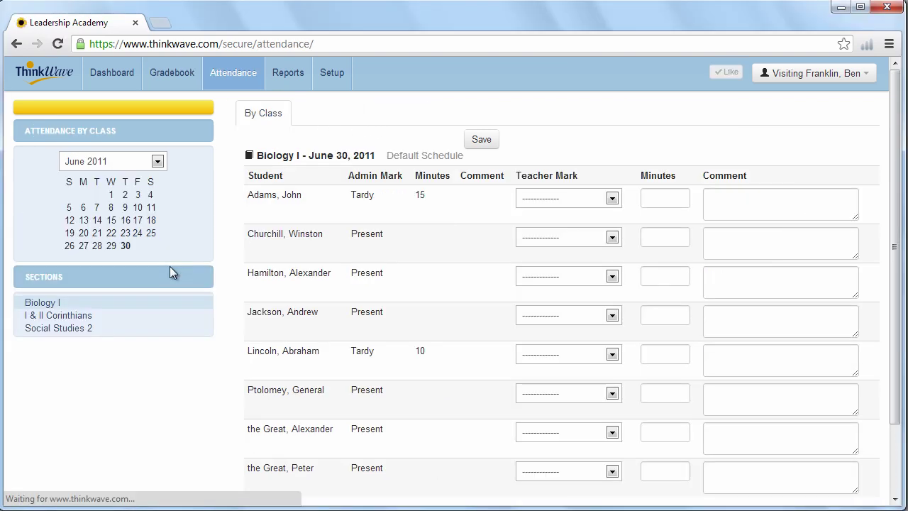
{"action": "left_click", "coordinate": [599, 238]}
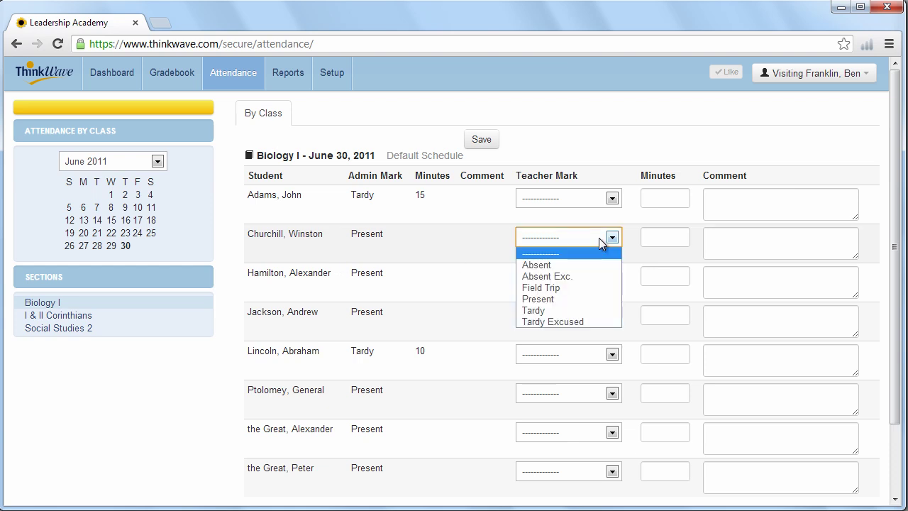
{"action": "left_click", "coordinate": [598, 266]}
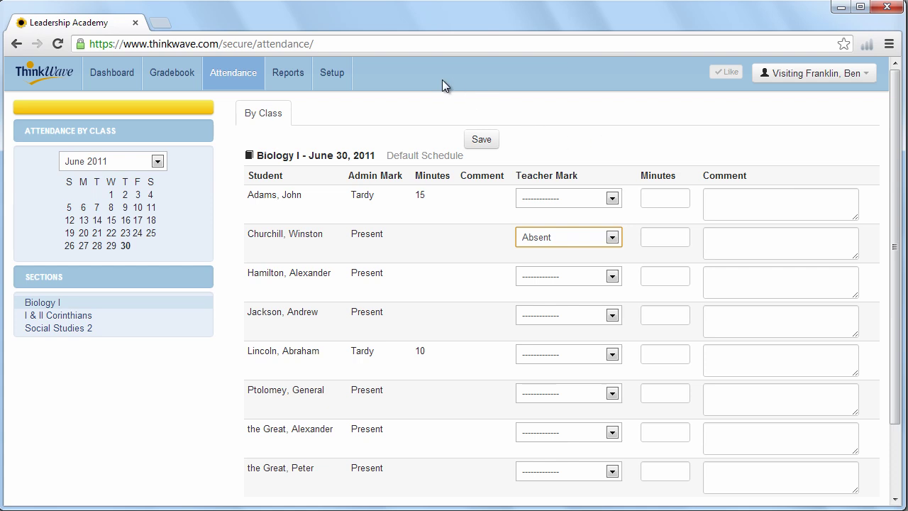
View the teacher's reports list and the assignment types in the setup settings, and return to the settings overview.
{"action": "left_click", "coordinate": [303, 75]}
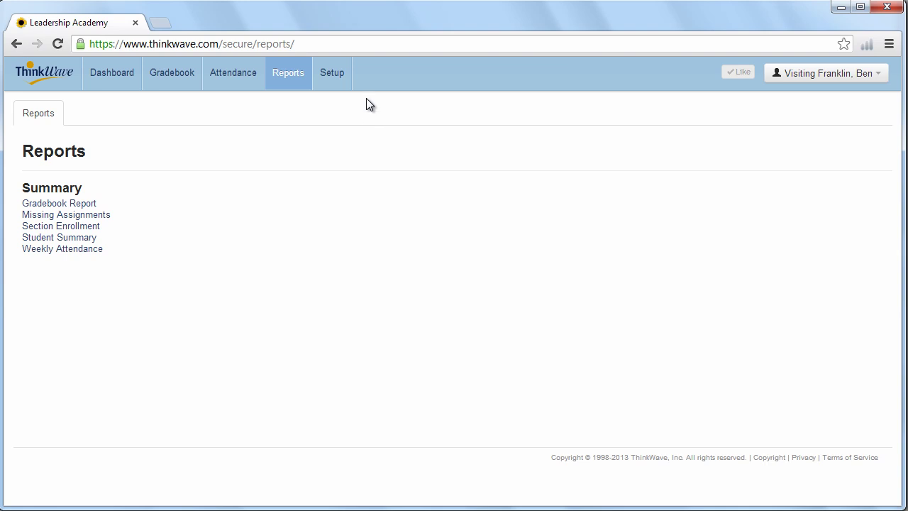
{"action": "left_click", "coordinate": [333, 75]}
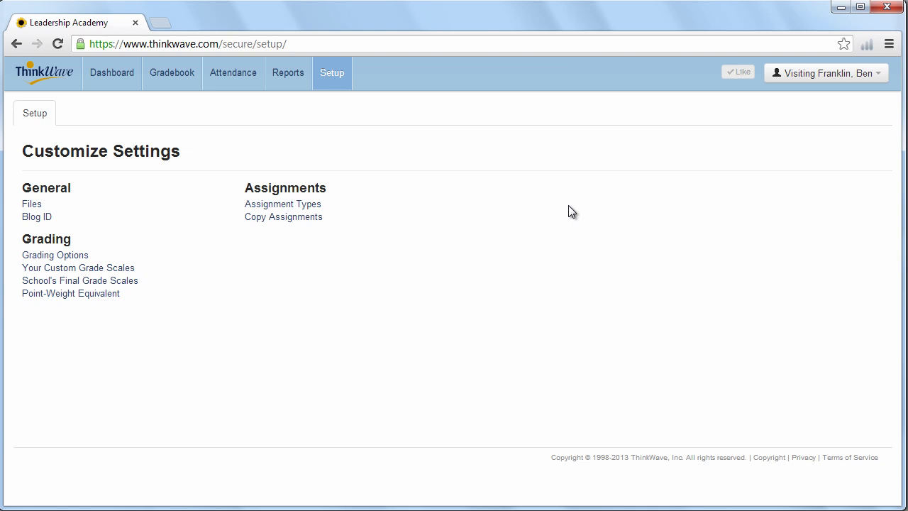
{"action": "left_click", "coordinate": [263, 208]}
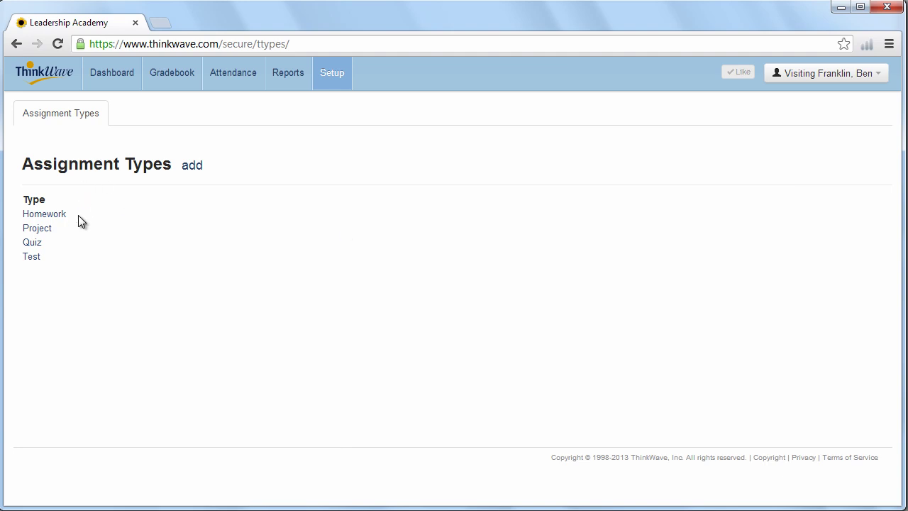
{"action": "left_click", "coordinate": [22, 51]}
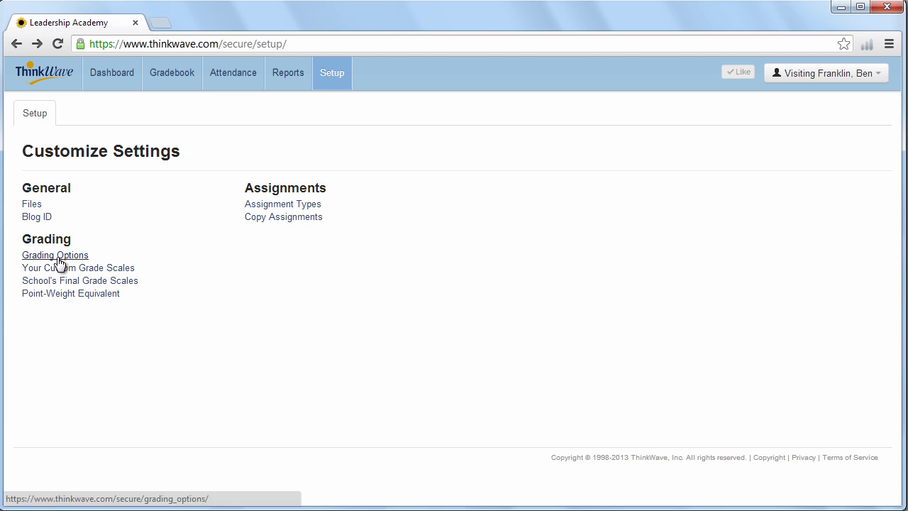
Open the default grading options, and turn assignment-type weighting on and back off.
{"action": "left_click", "coordinate": [83, 257]}
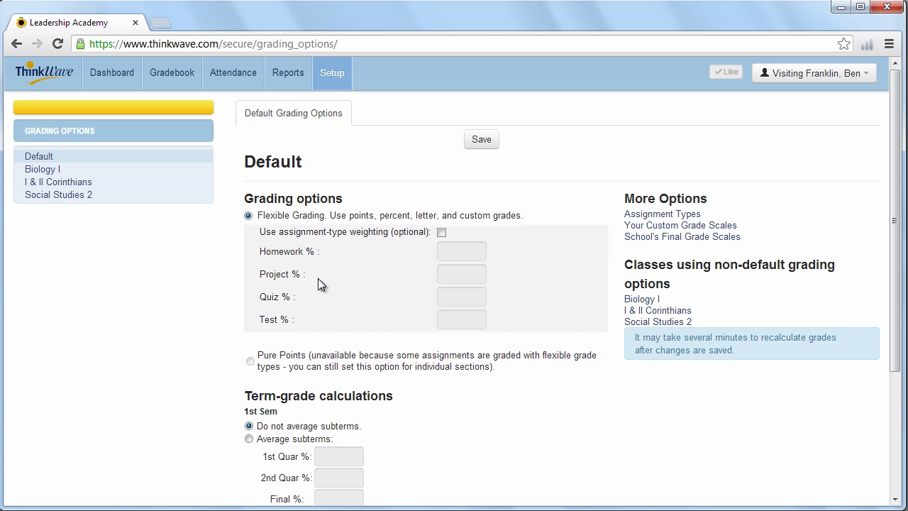
{"action": "left_click", "coordinate": [65, 171]}
{"action": "left_click", "coordinate": [442, 233]}
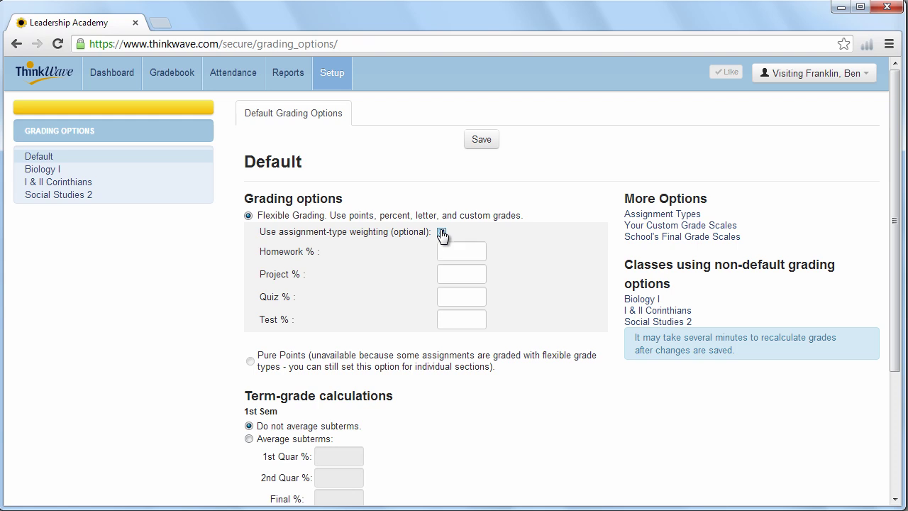
{"action": "left_click", "coordinate": [443, 234]}
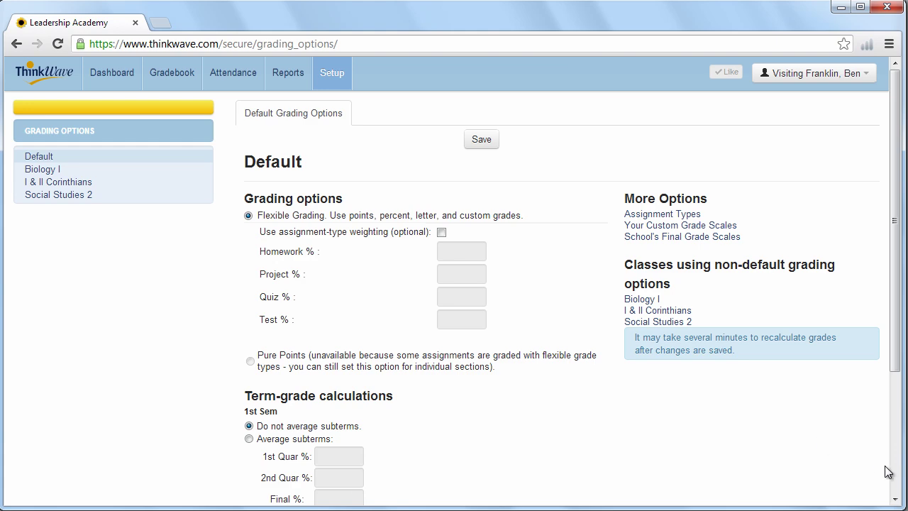
Set the 1st Sem term-grade calculation to average subterms, and open the 1st Quar and 2nd Quar percentages for editing.
{"action": "scroll", "coordinate": [886, 471], "scroll_direction": "down", "scroll_amount": 3}
{"action": "left_click", "coordinate": [329, 279]}
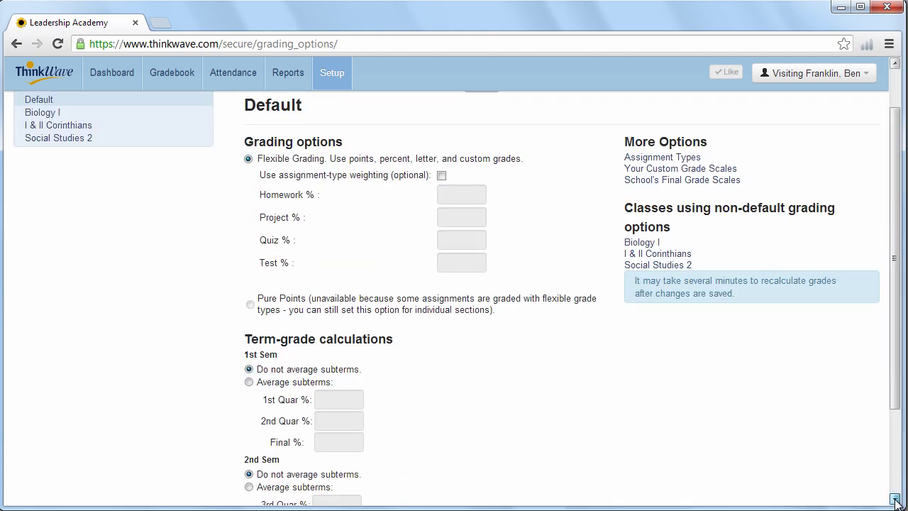
{"action": "scroll", "coordinate": [455, 298], "scroll_direction": "down", "scroll_amount": 3}
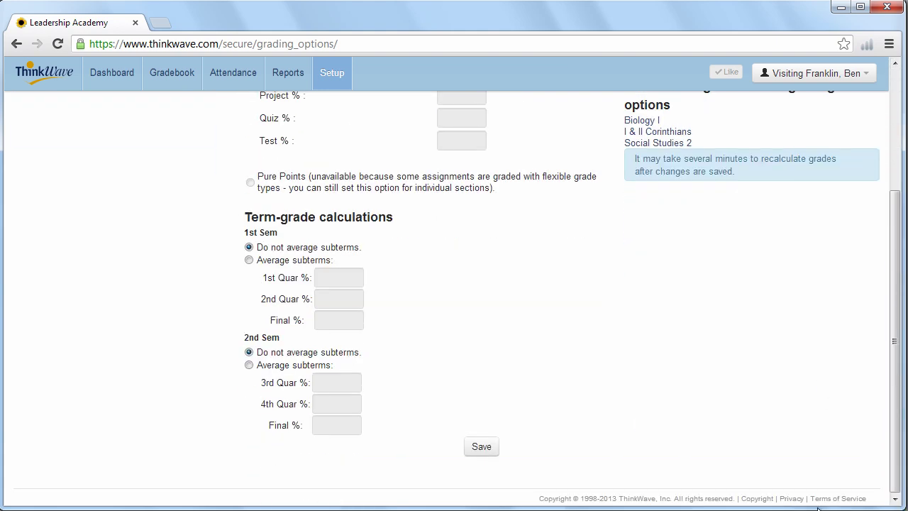
{"action": "left_click", "coordinate": [251, 260]}
{"action": "left_click", "coordinate": [346, 273]}
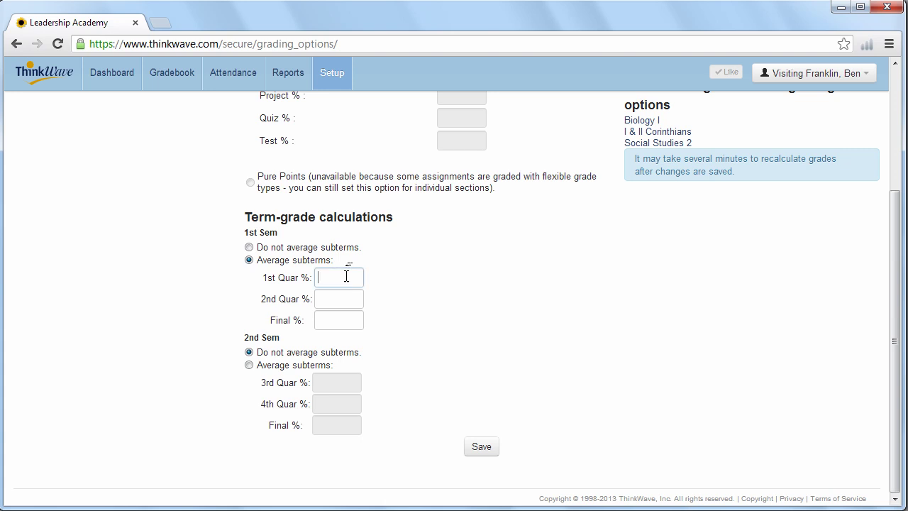
{"action": "left_click", "coordinate": [336, 293]}
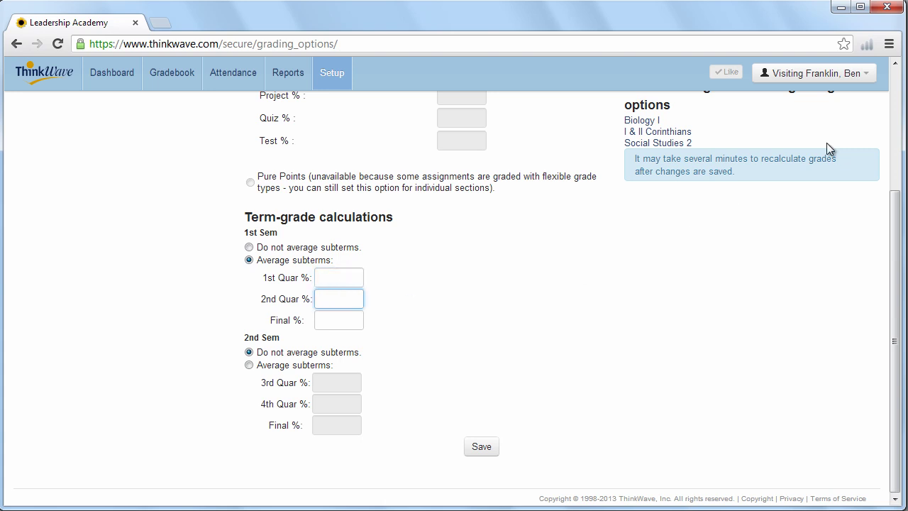
End the visit to the teacher's account and return to the administrator view without saving the grading options.
{"action": "left_click", "coordinate": [898, 126]}
{"action": "left_click", "coordinate": [832, 481]}
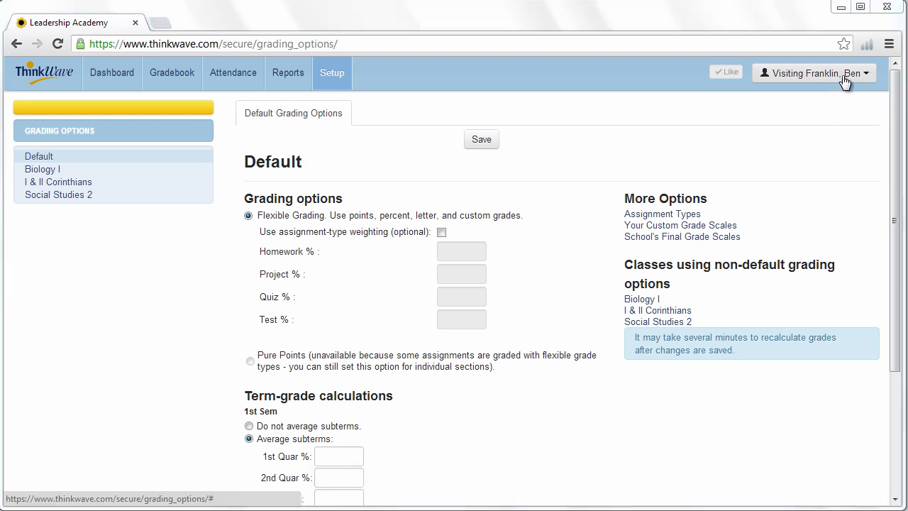
{"action": "left_click", "coordinate": [844, 79]}
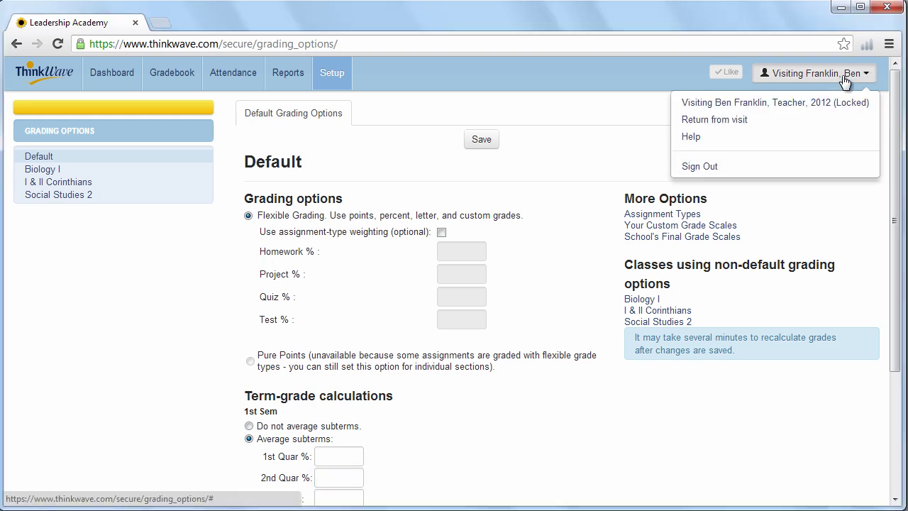
{"action": "left_click", "coordinate": [808, 128]}
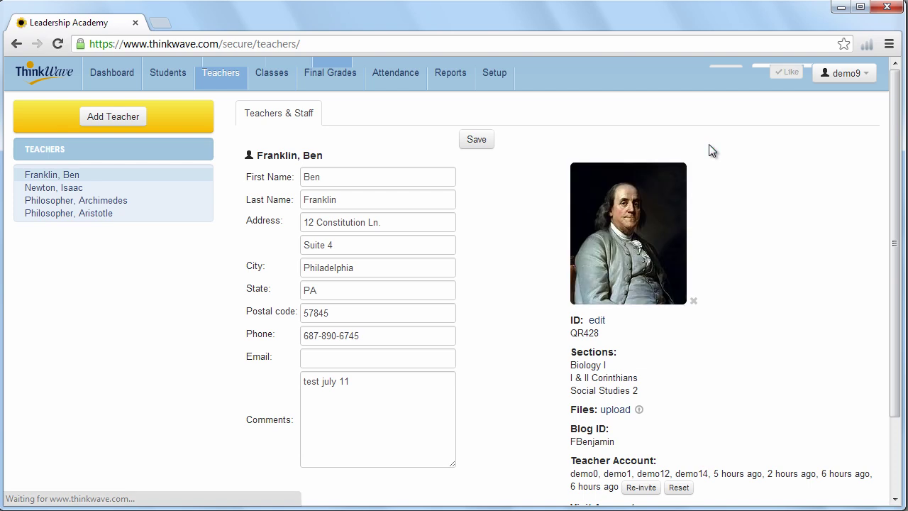
Log in to the first student's account from the student record, and view the choices of administrator, teacher, student and parent views.
{"action": "left_click", "coordinate": [179, 84]}
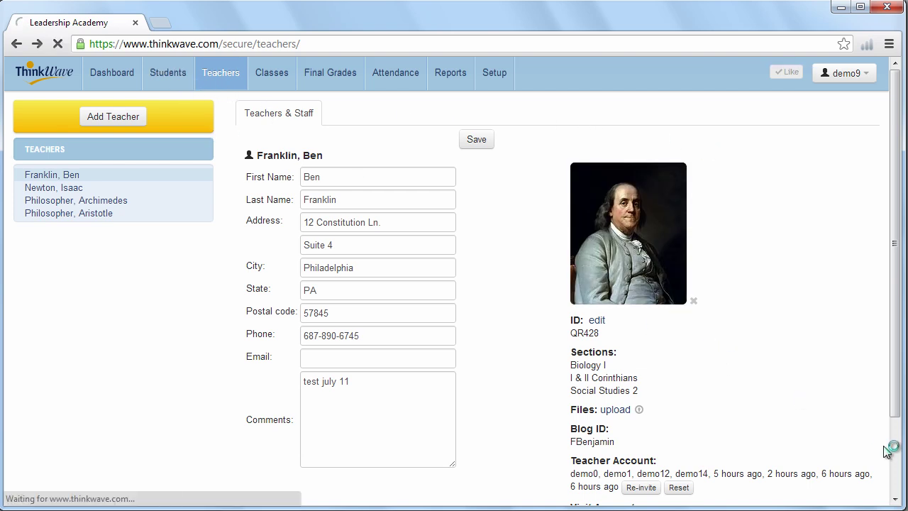
{"action": "scroll", "coordinate": [895, 472], "scroll_direction": "down", "scroll_amount": 5}
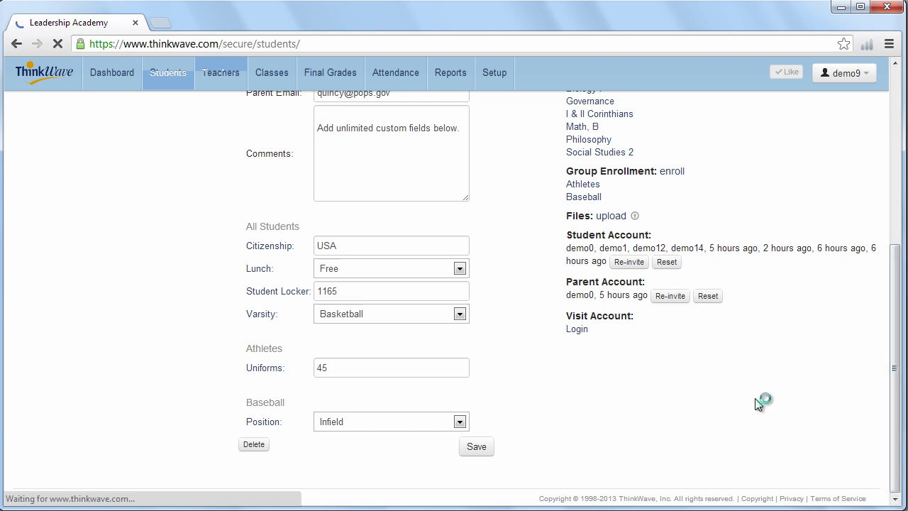
{"action": "left_click", "coordinate": [578, 329]}
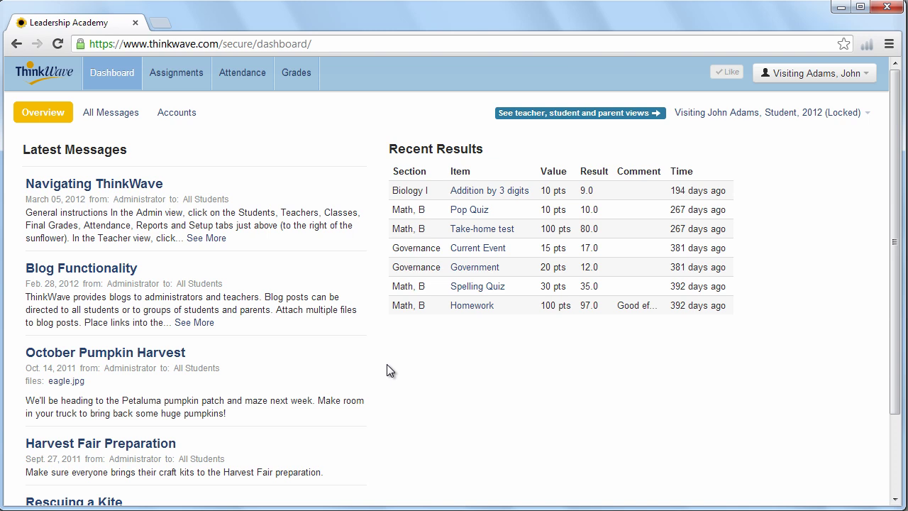
{"action": "left_click", "coordinate": [846, 118]}
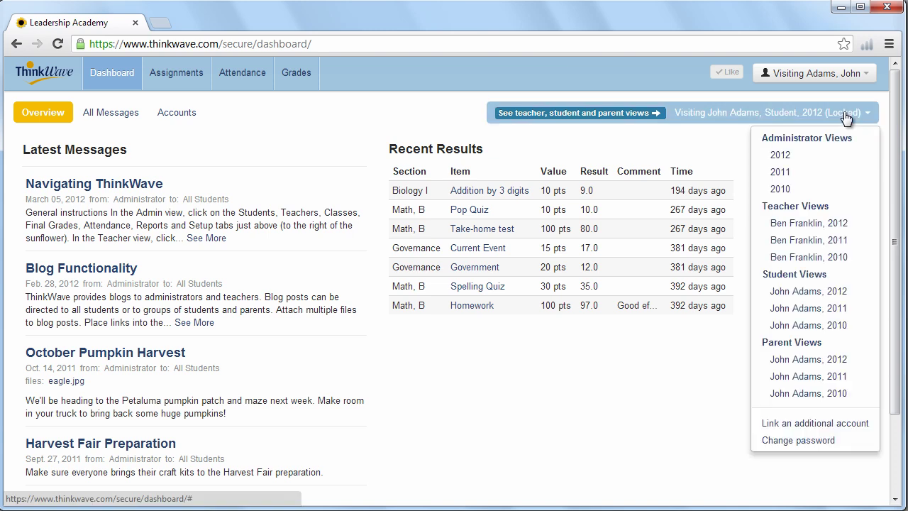
{"action": "left_click", "coordinate": [847, 117]}
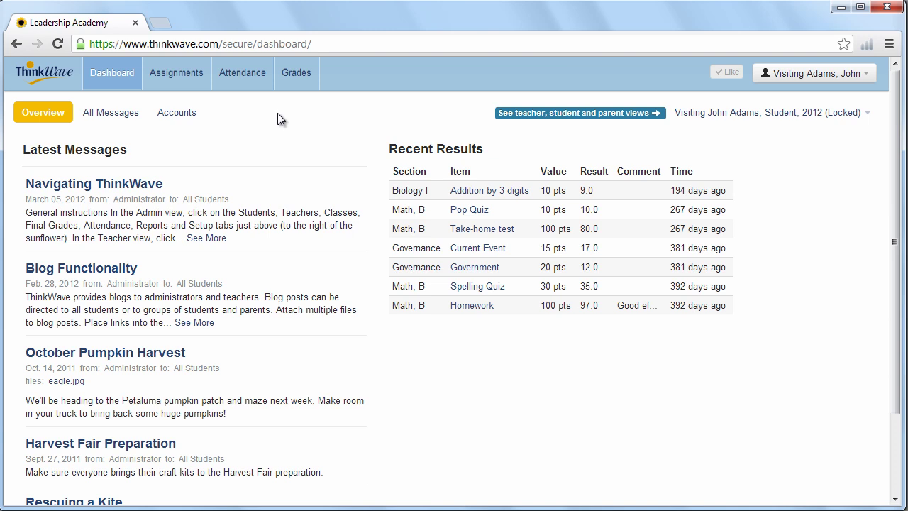
Review the student's 1st Quar assignments for all sections, including results, attached files and the upload option.
{"action": "left_click", "coordinate": [174, 83]}
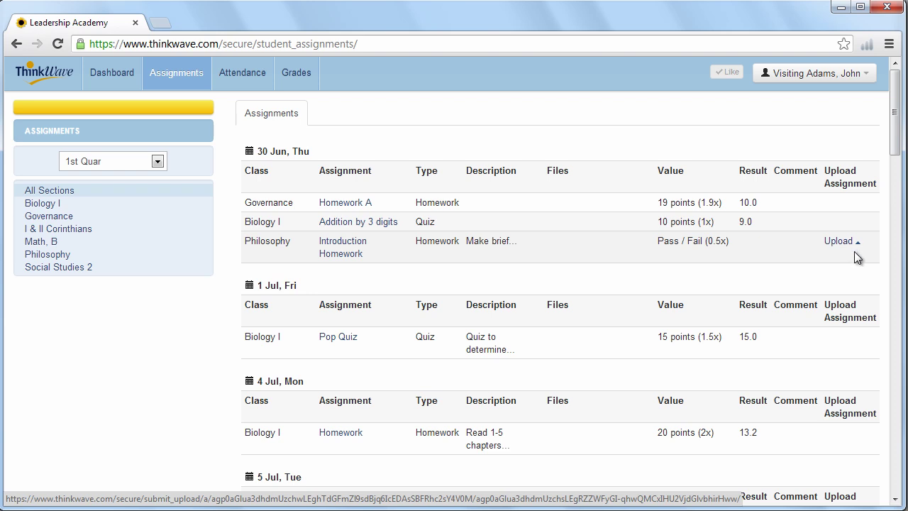
{"action": "left_click", "coordinate": [896, 487]}
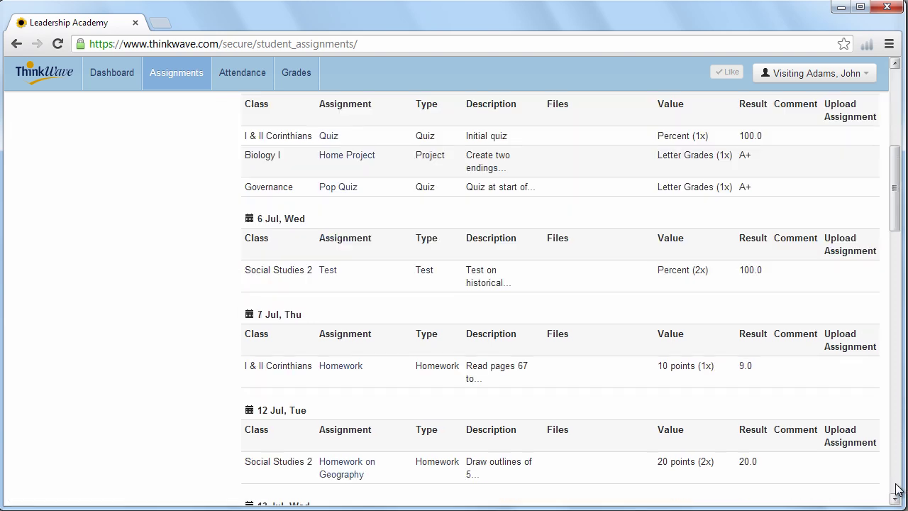
{"action": "left_click", "coordinate": [896, 489]}
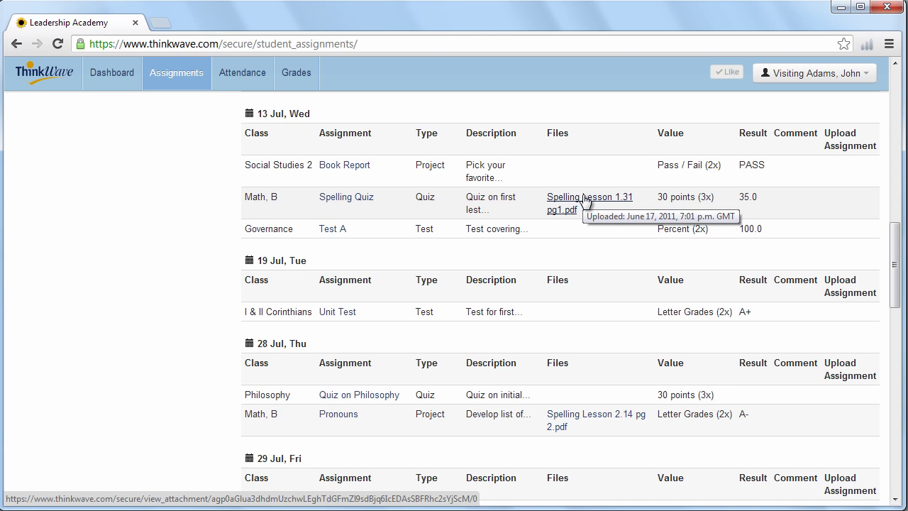
{"action": "left_click", "coordinate": [899, 99]}
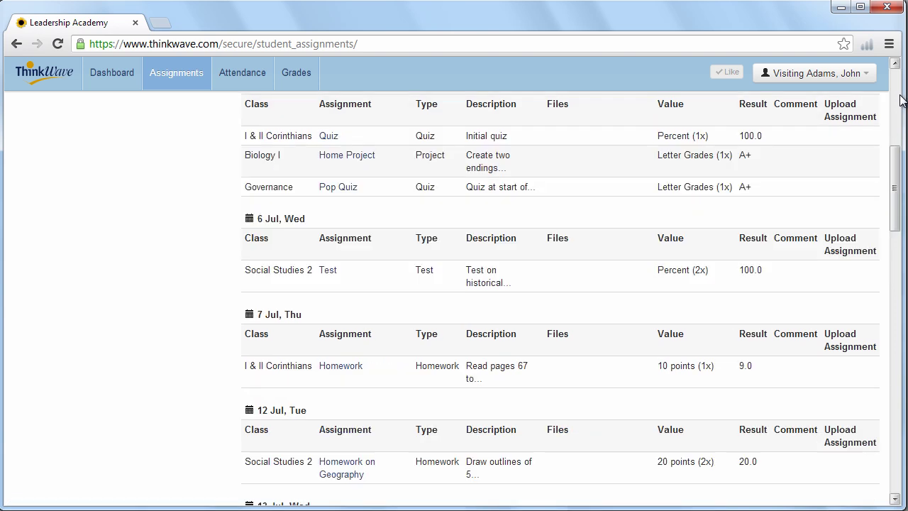
{"action": "left_click", "coordinate": [900, 100]}
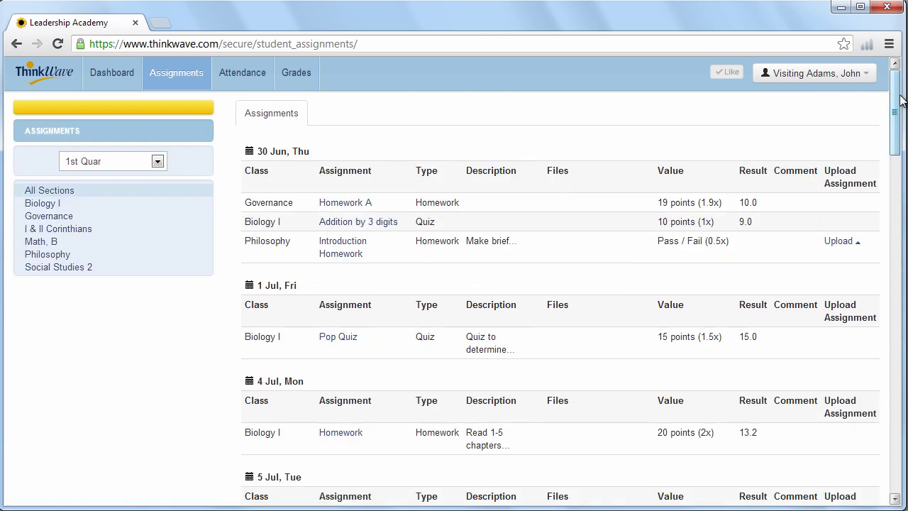
View the student's grades for all sections, and review the account page with its linked views and email update settings.
{"action": "left_click", "coordinate": [289, 75]}
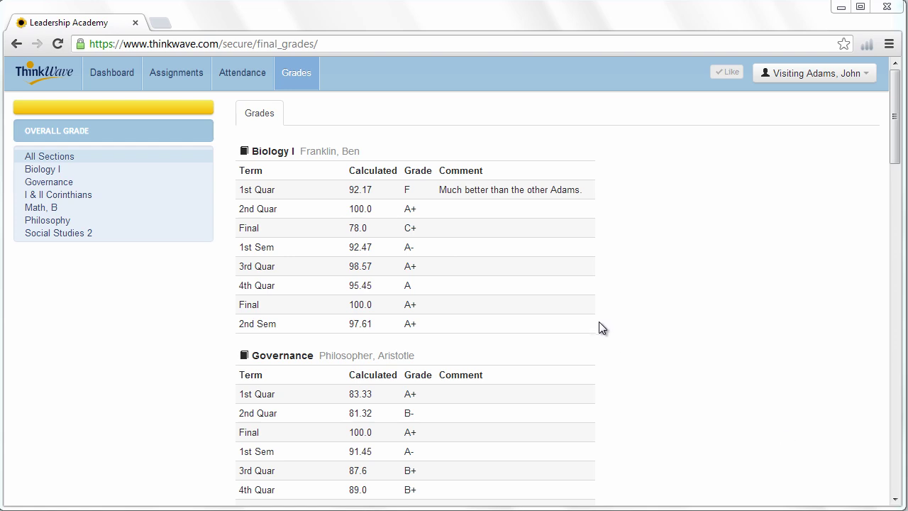
{"action": "left_click", "coordinate": [135, 75]}
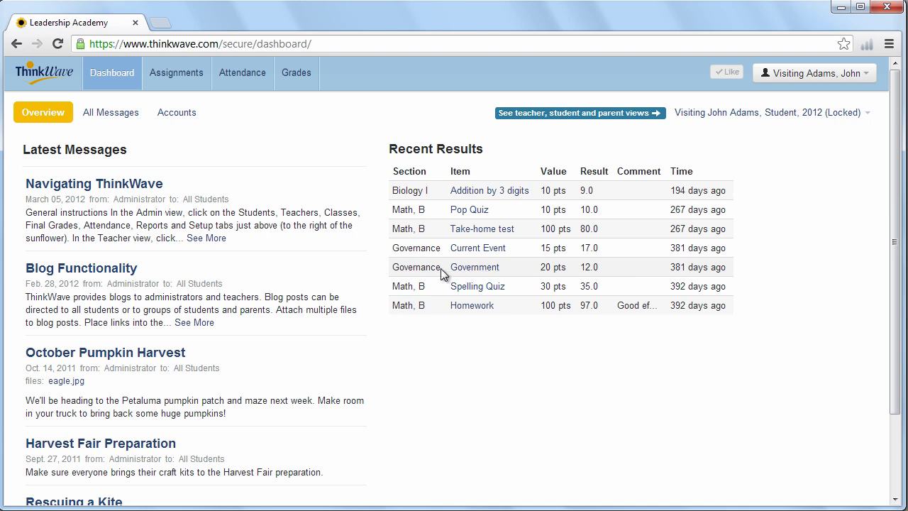
{"action": "left_click", "coordinate": [186, 114]}
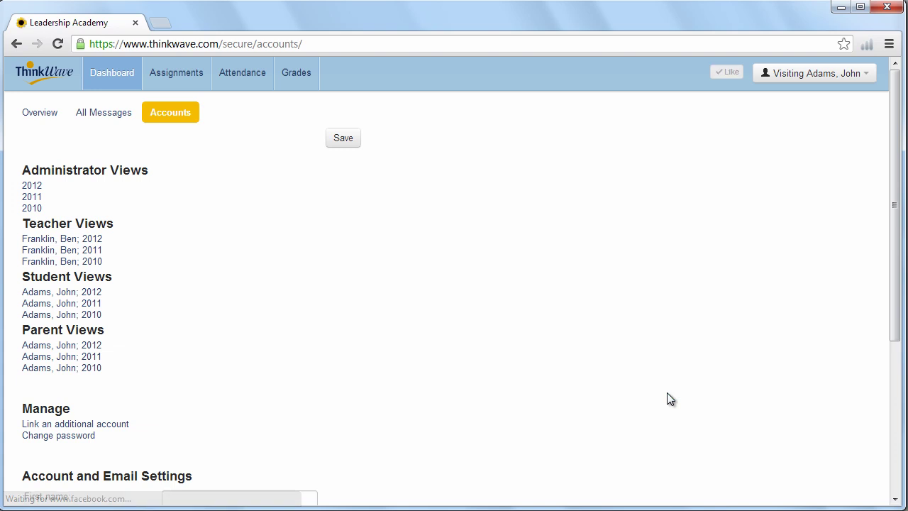
{"action": "scroll", "coordinate": [396, 390], "scroll_direction": "down", "scroll_amount": 4}
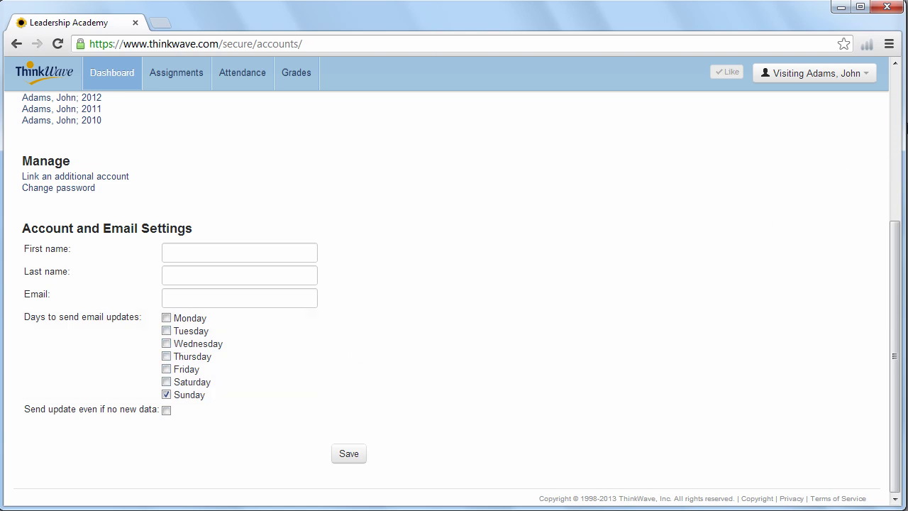
{"action": "left_click_drag", "start_coordinate": [895, 355], "coordinate": [894, 192]}
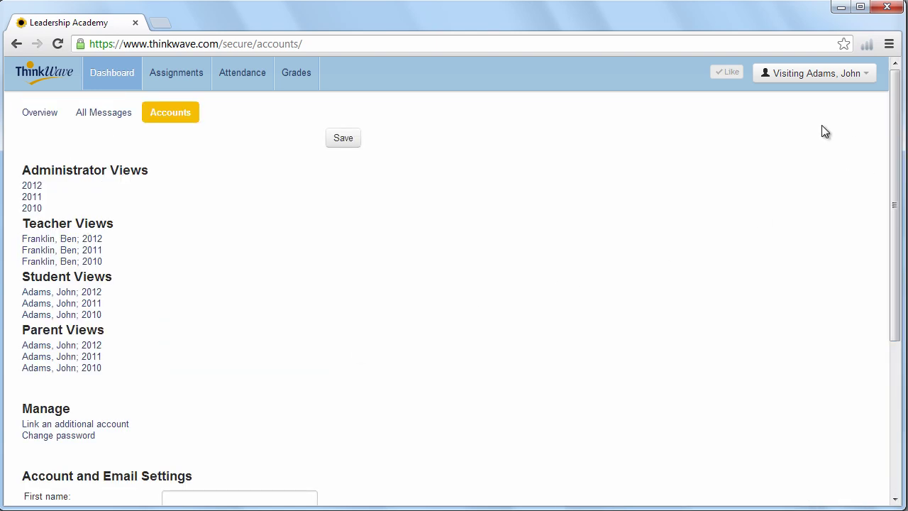
End the visit to the student's account and return to the administrator view.
{"action": "left_click", "coordinate": [841, 79]}
{"action": "left_click", "coordinate": [775, 120]}
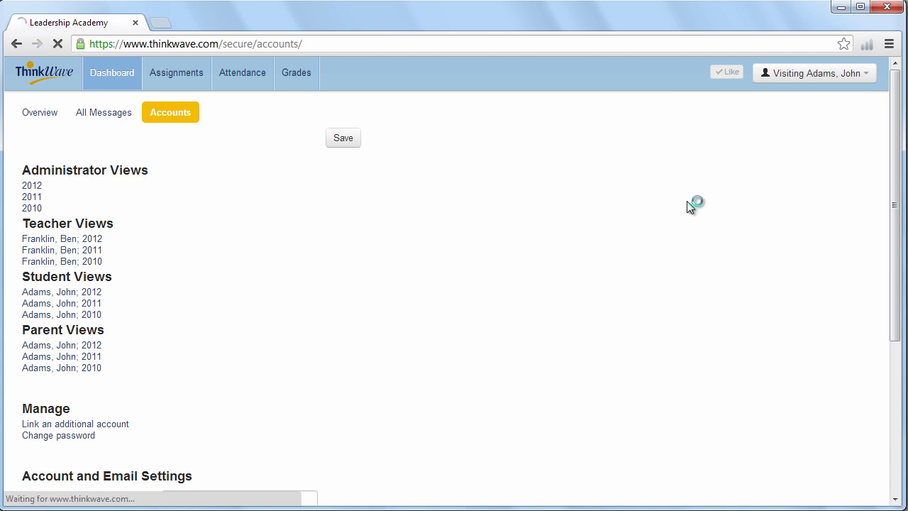